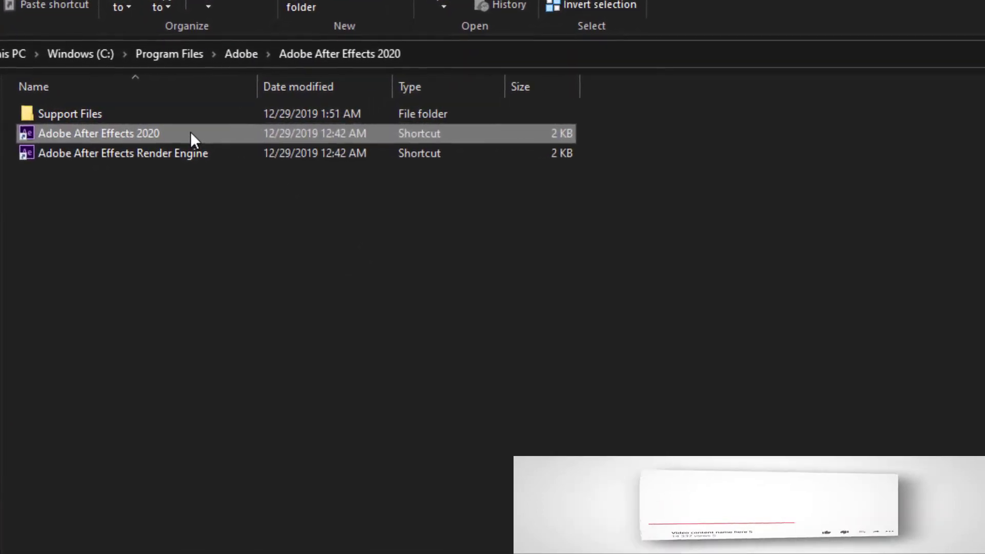
- Launch After Effects 2020, dismissing the startup error and the compatibility report
double_click(190, 132)
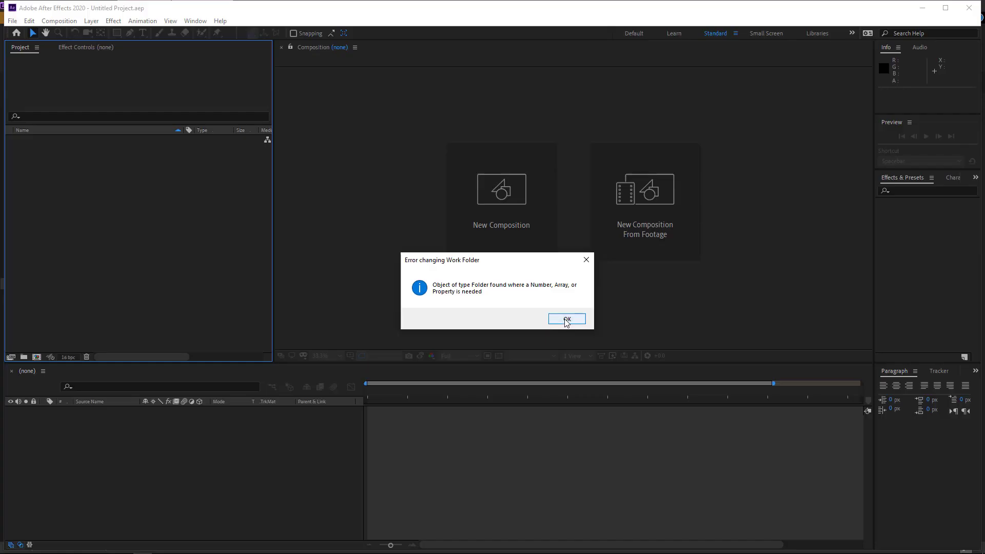
left_click(566, 322)
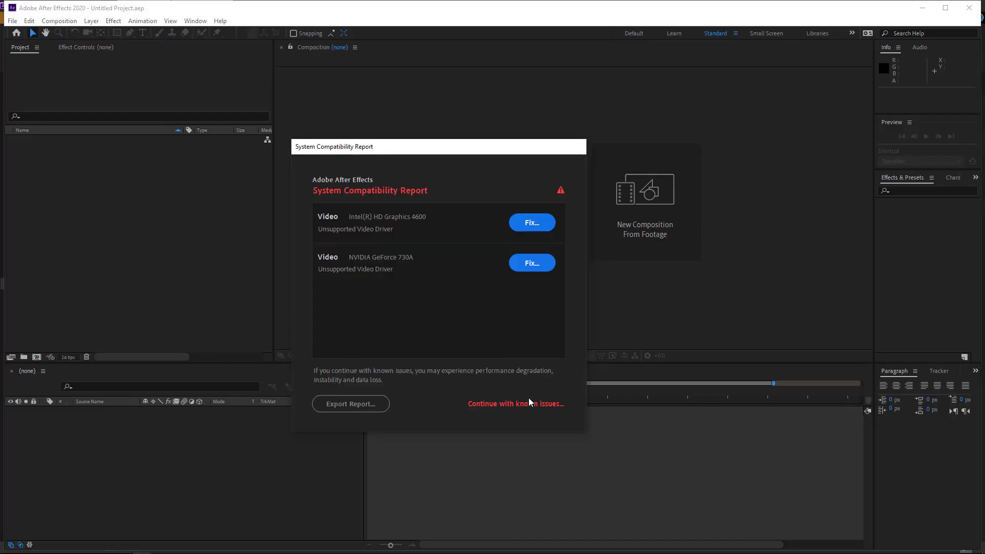
left_click(518, 343)
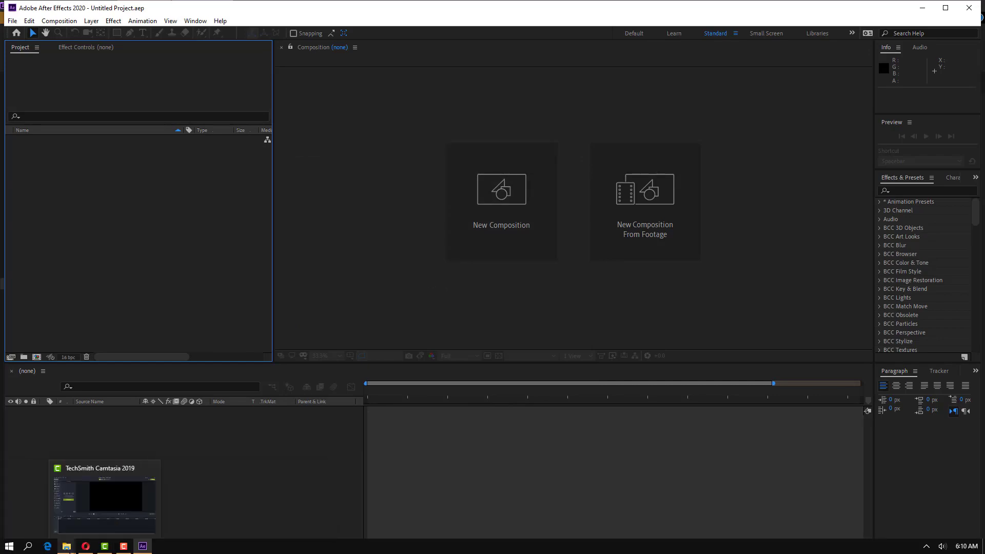
- Import BG_sm.mp4 from the 2020 folder into After Effects as a BG_sm composition
mouse_move(67, 546)
left_click(93, 534)
left_click_drag(118, 114, 184, 450)
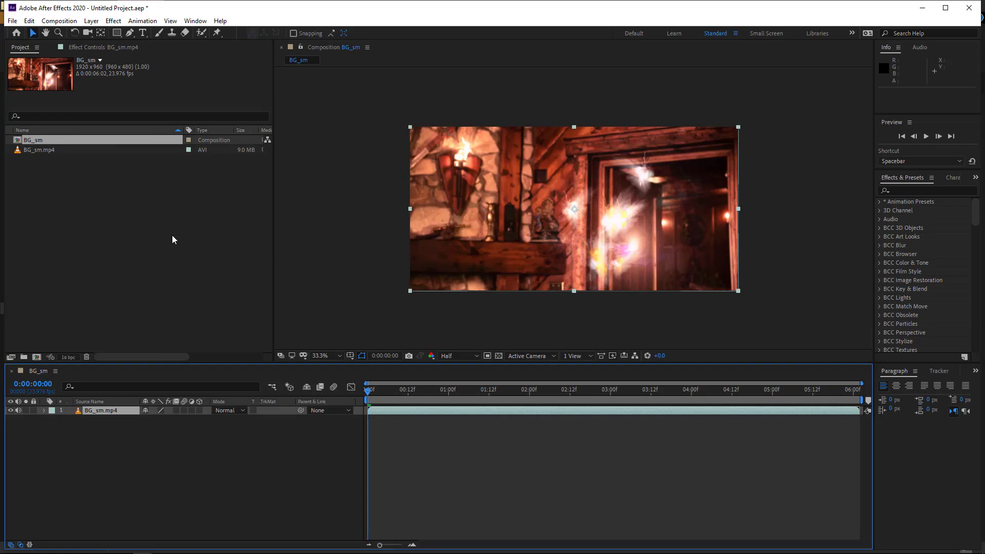
- Add a new adjustment layer to the BG_sm composition's timeline
right_click(157, 466)
mouse_move(247, 347)
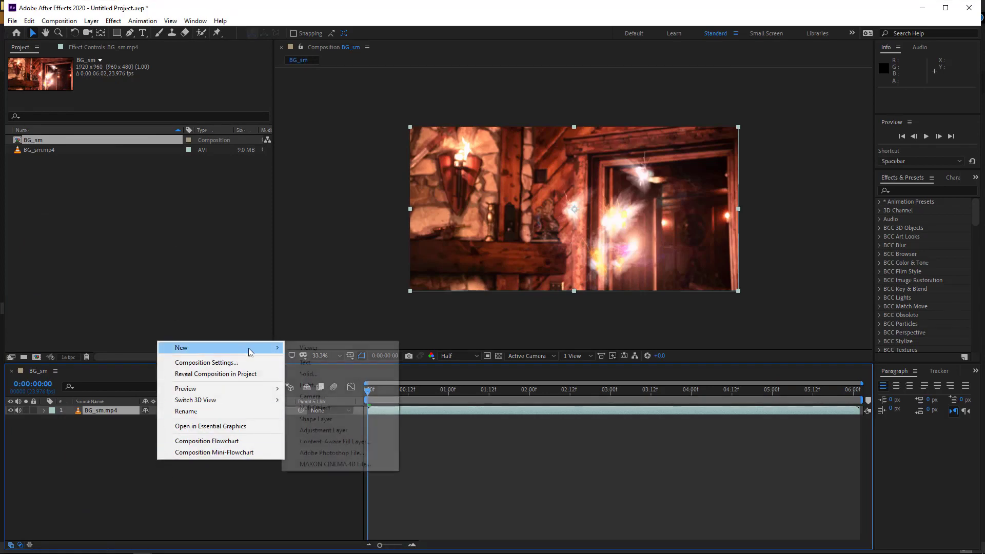
left_click(319, 430)
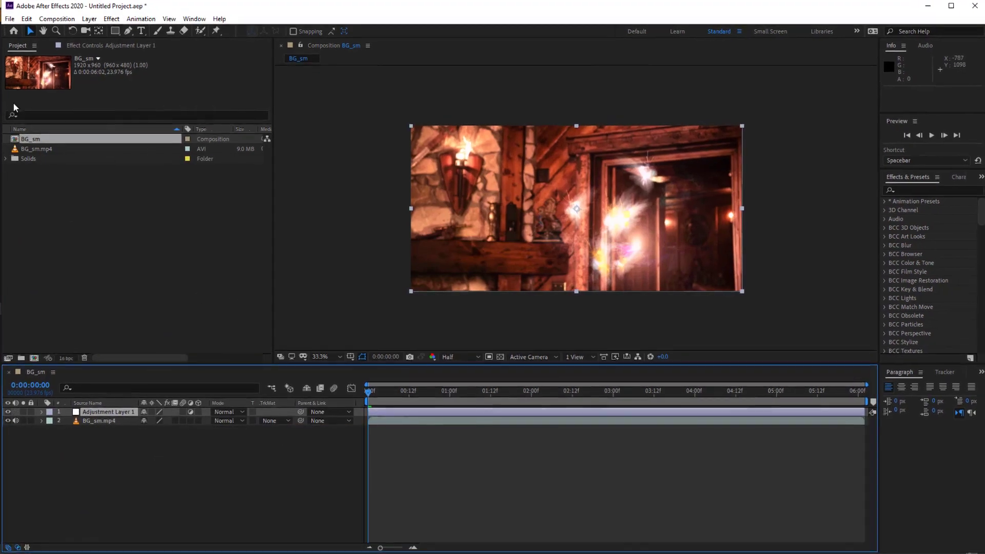
- Apply Film Emulation > FilmConvert Nitrate to the adjustment layer and dismiss the entry-point error
left_click(113, 21)
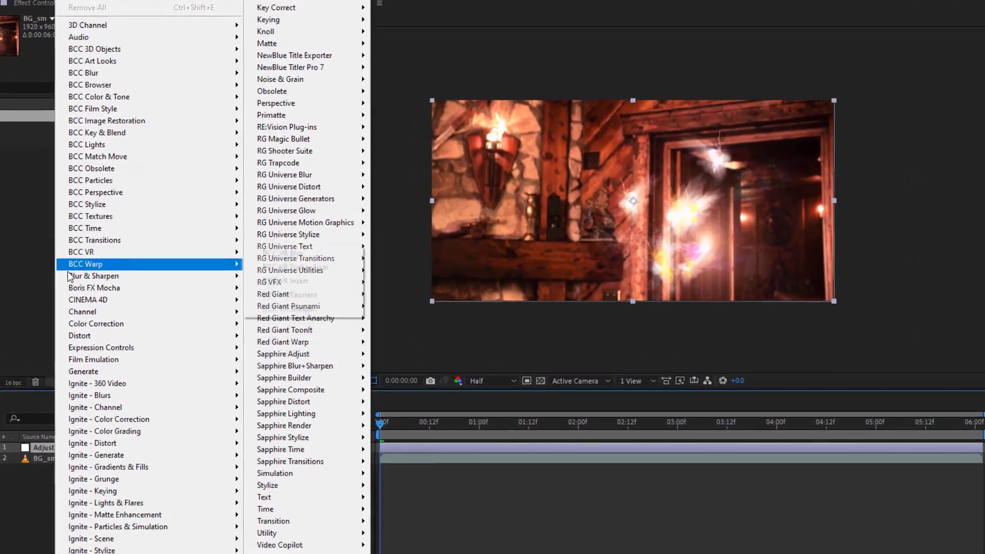
mouse_move(129, 362)
mouse_move(221, 375)
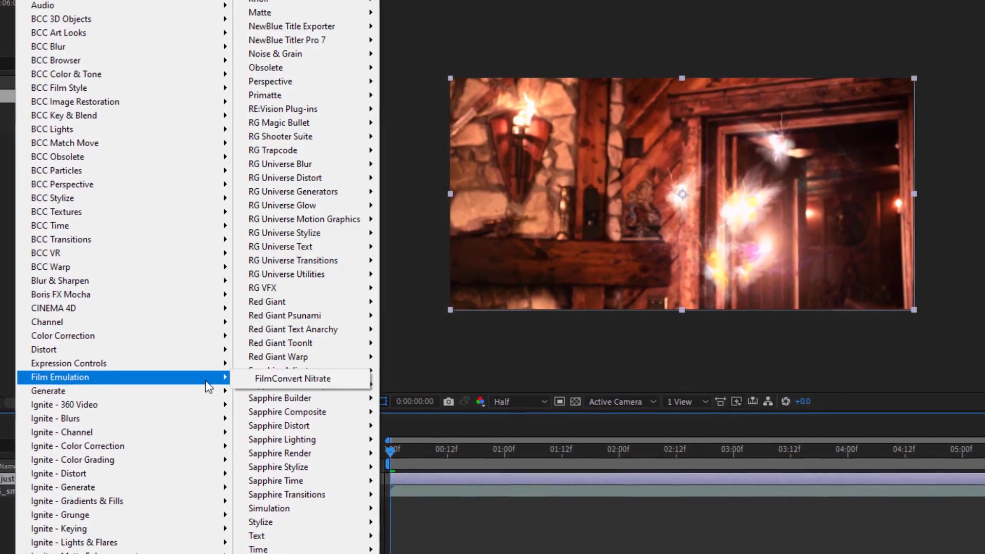
left_click(282, 378)
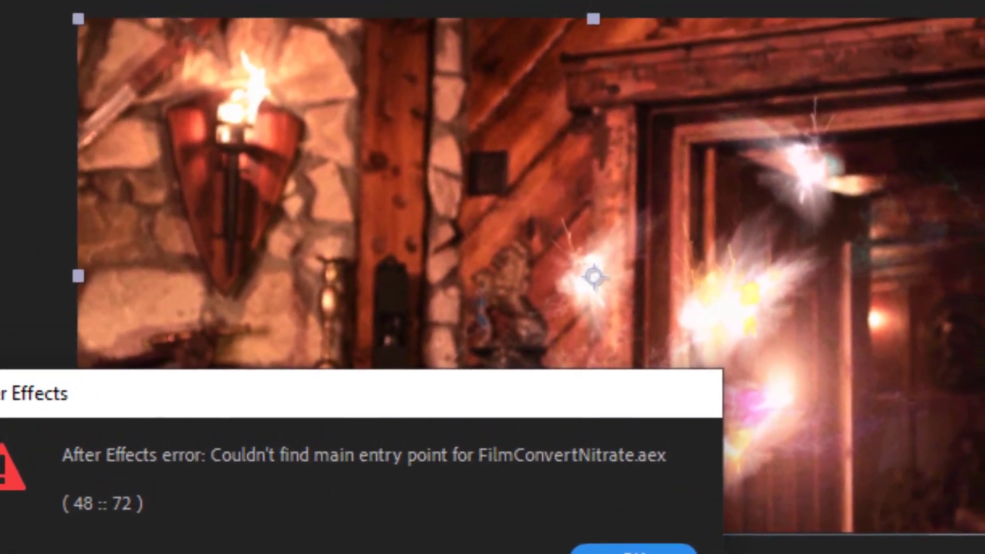
left_click(639, 498)
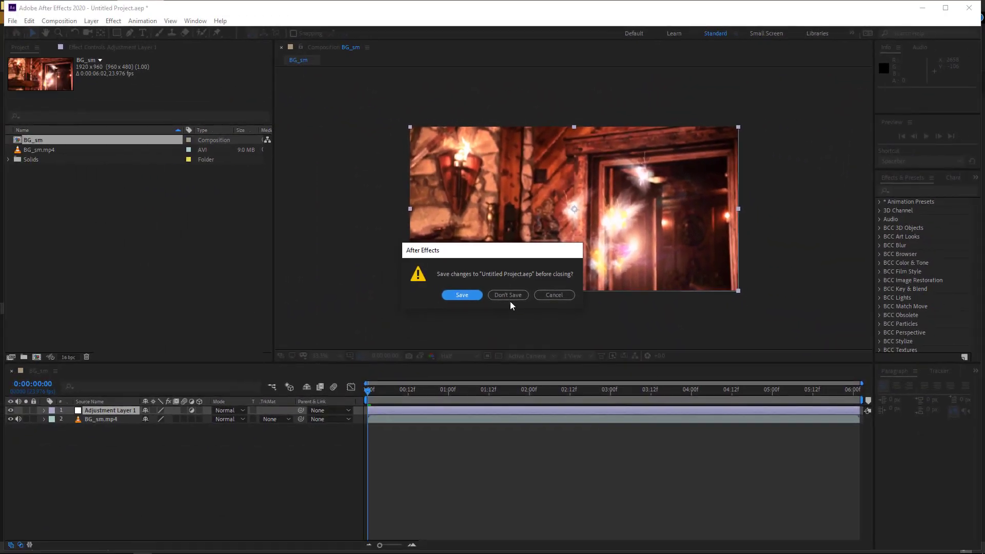
- Close After Effects without saving and browse Explorer to Adobe\Common\Plug-ins\7.0
left_click(510, 297)
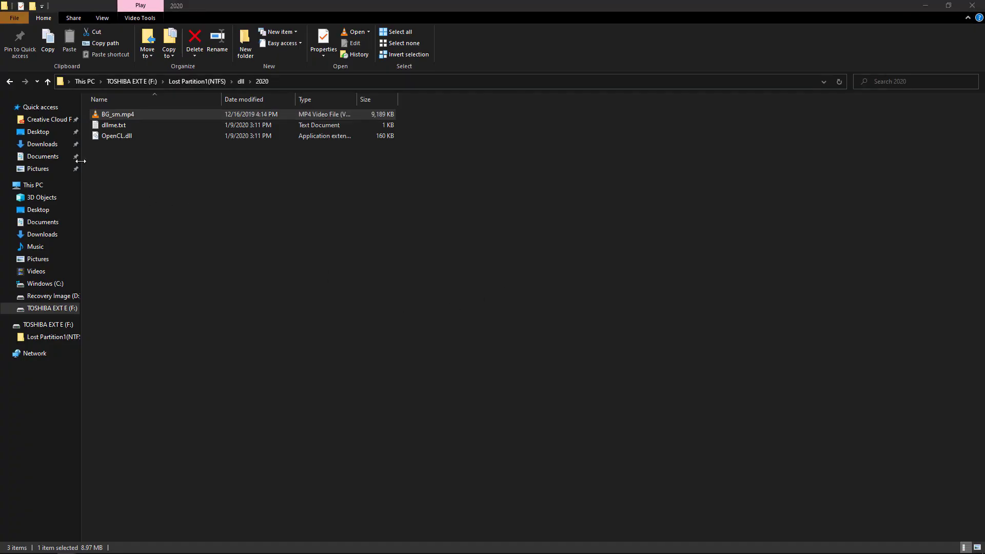
mouse_move(67, 545)
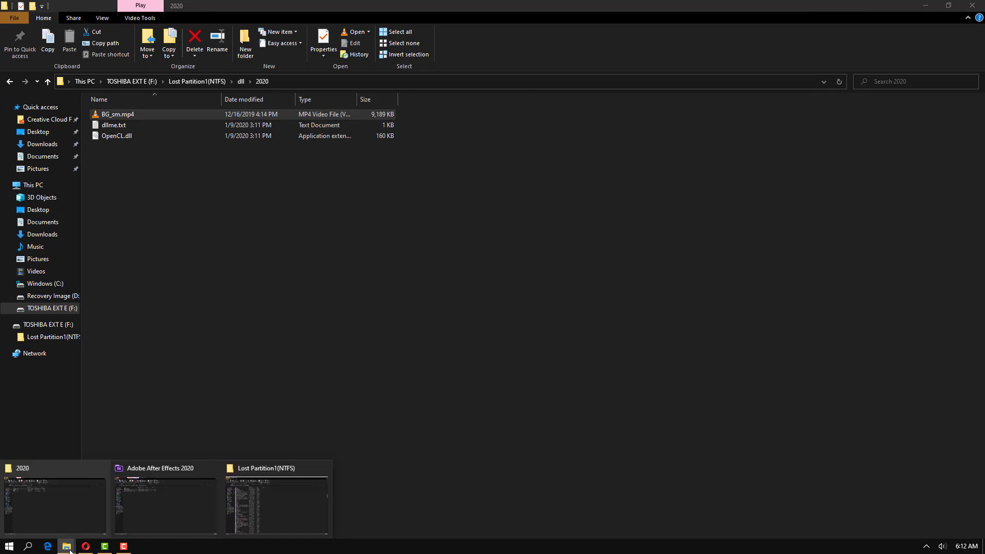
left_click(142, 506)
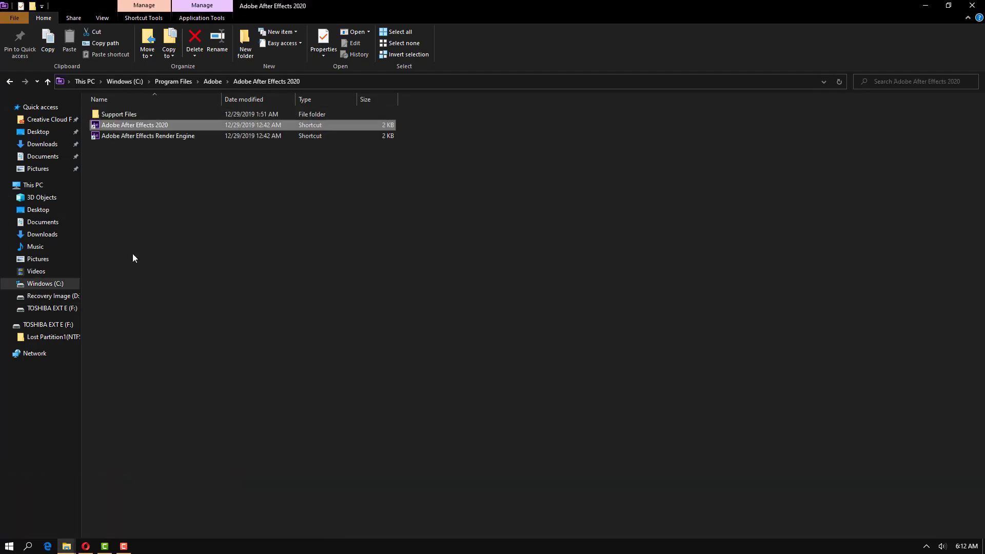
left_click(9, 81)
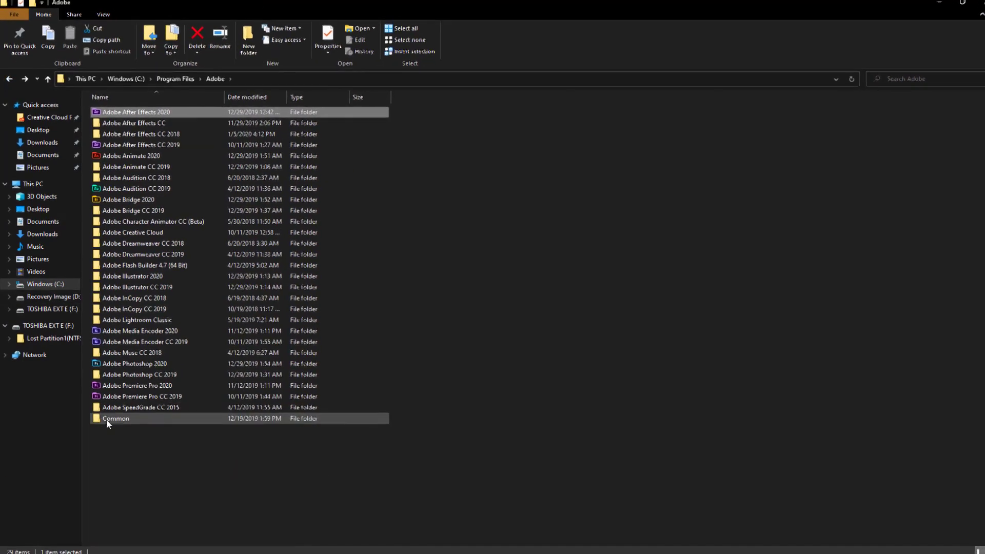
left_click(110, 419)
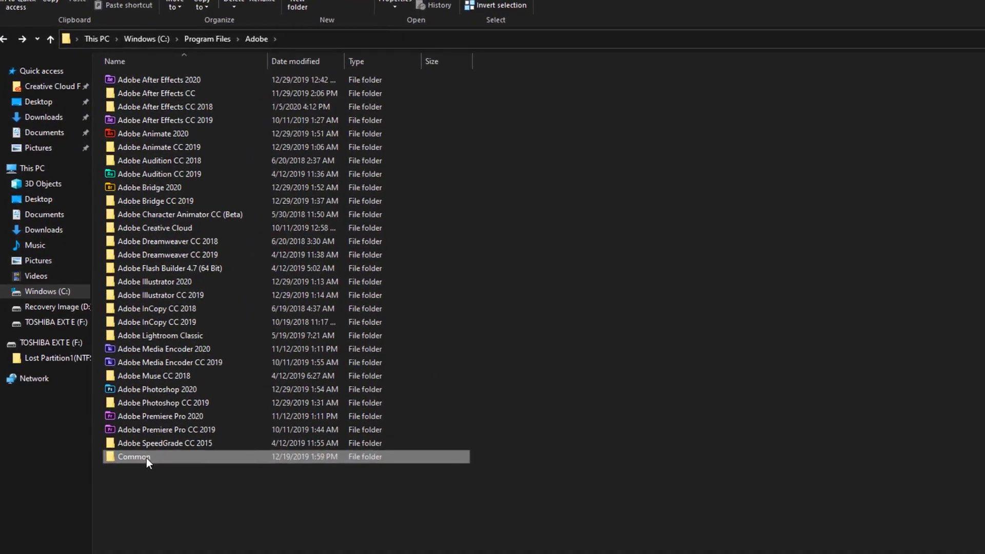
double_click(147, 458)
double_click(169, 62)
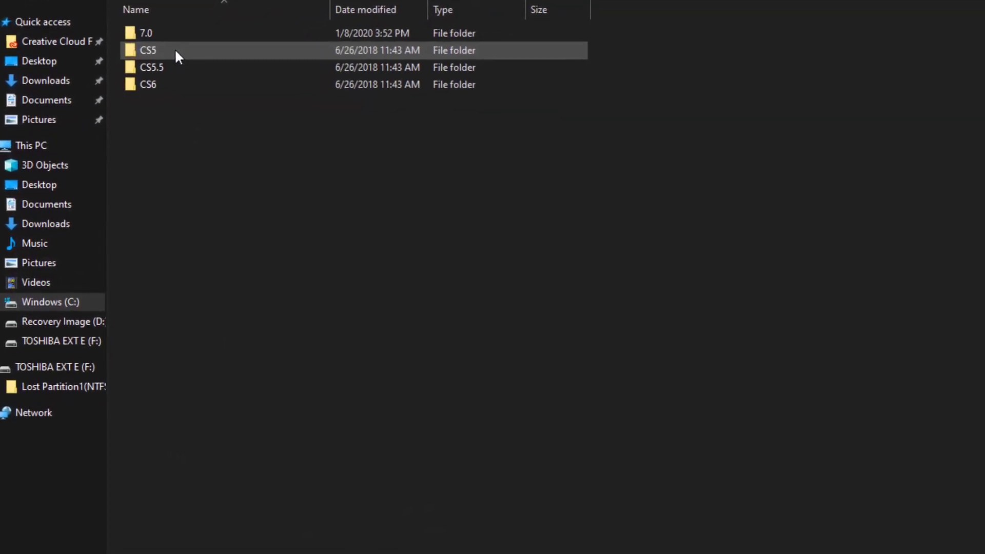
double_click(174, 33)
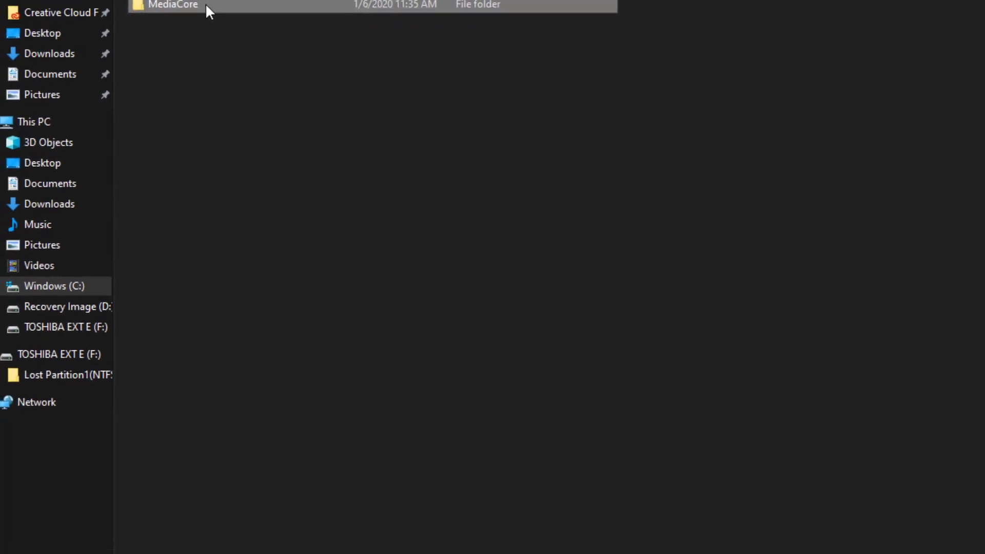
- Rename the MediaCore folder to MediaCore.old
right_click(205, 4)
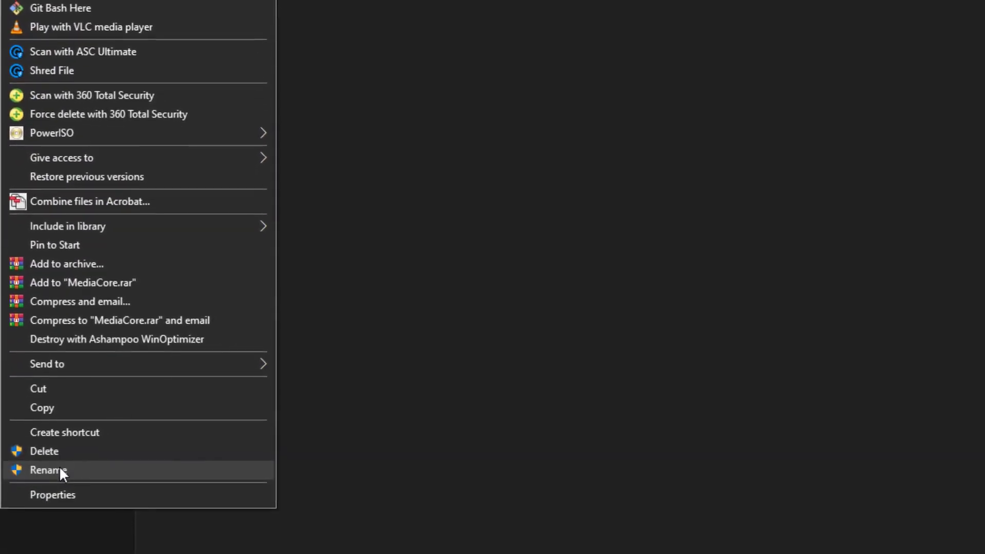
left_click(59, 465)
left_click(335, 231)
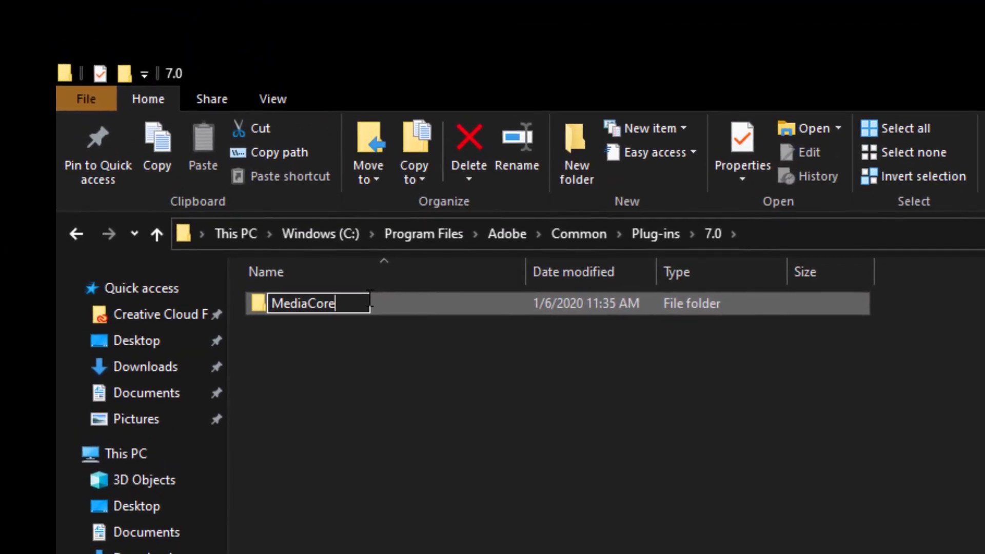
type(".old")
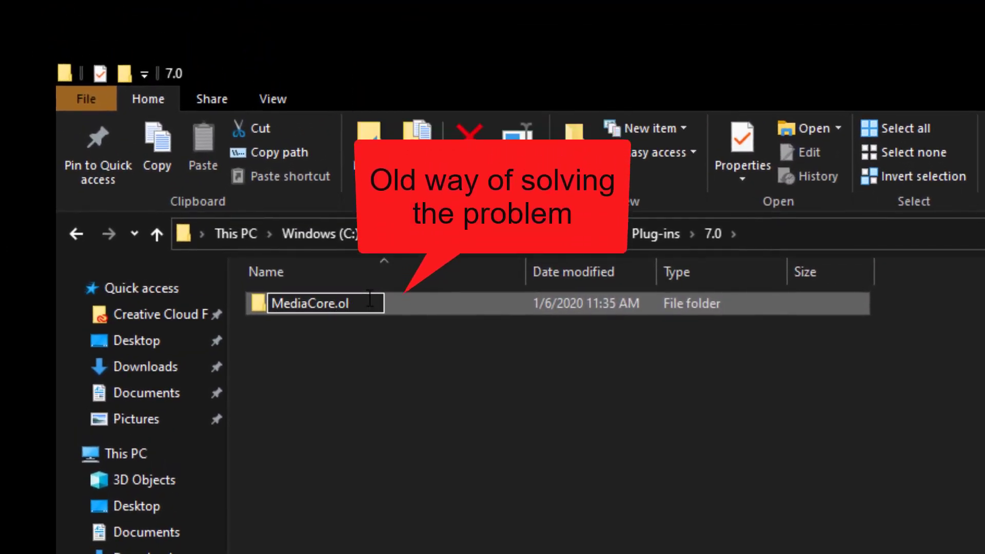
left_click(429, 446)
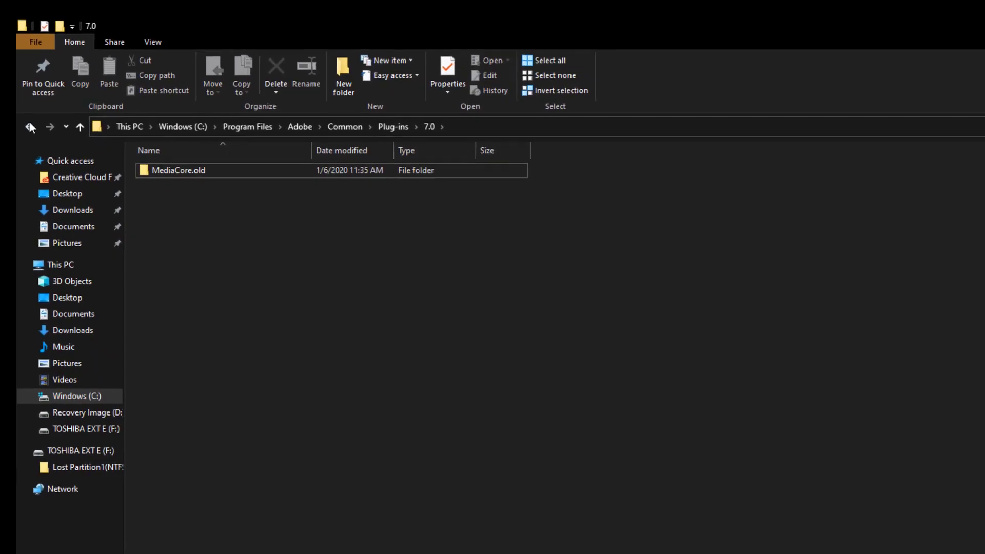
left_click(39, 149)
- Go back to the Adobe After Effects 2020 folder and relaunch After Effects from its shortcut
left_click(39, 149)
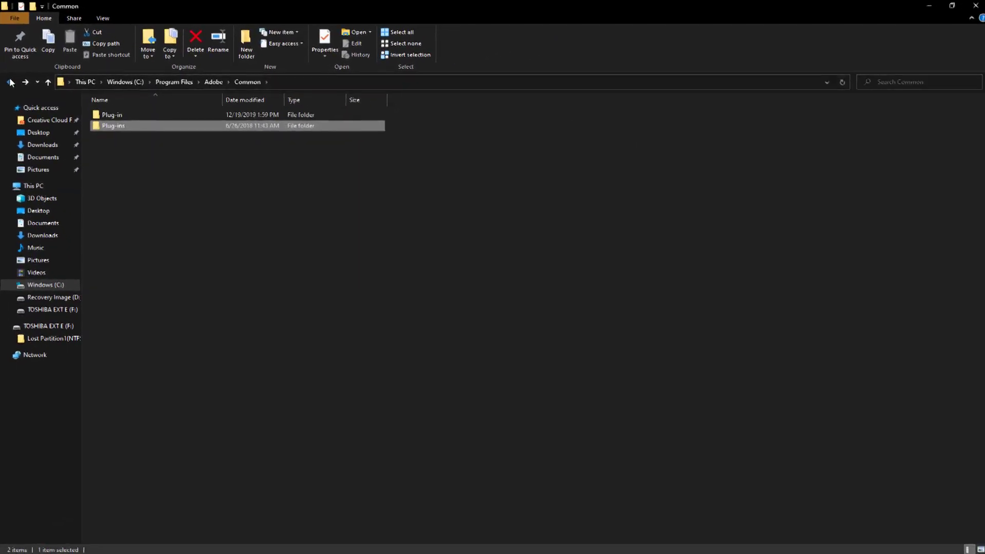
left_click(13, 86)
left_click(160, 122)
double_click(154, 117)
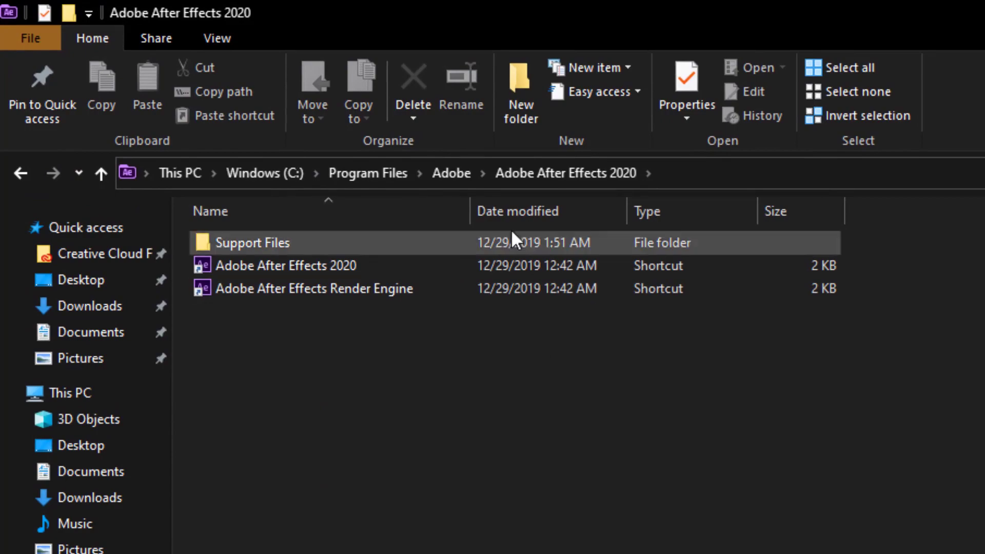
double_click(337, 265)
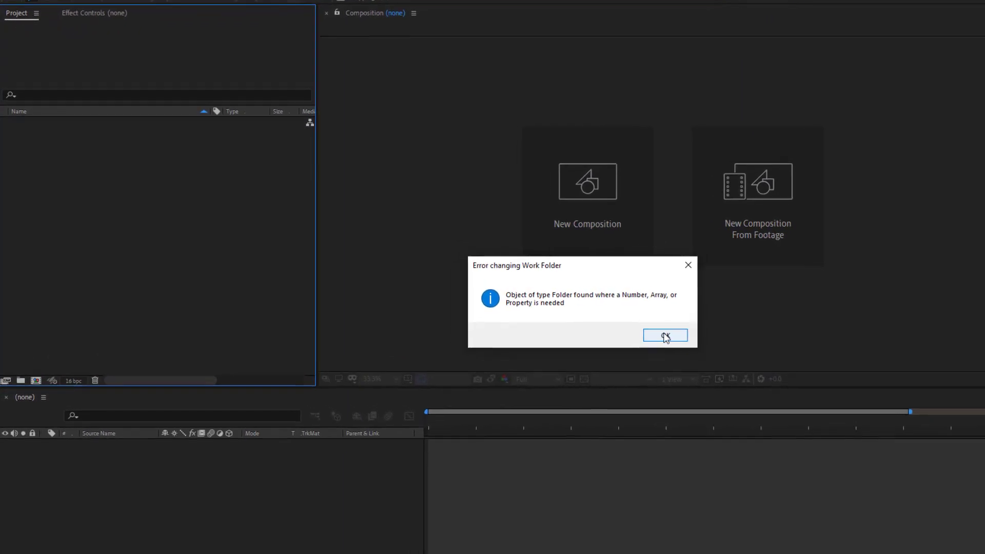
- Dismiss the Work Folder error and compatibility report, then create Comp 1 with default settings
left_click(636, 331)
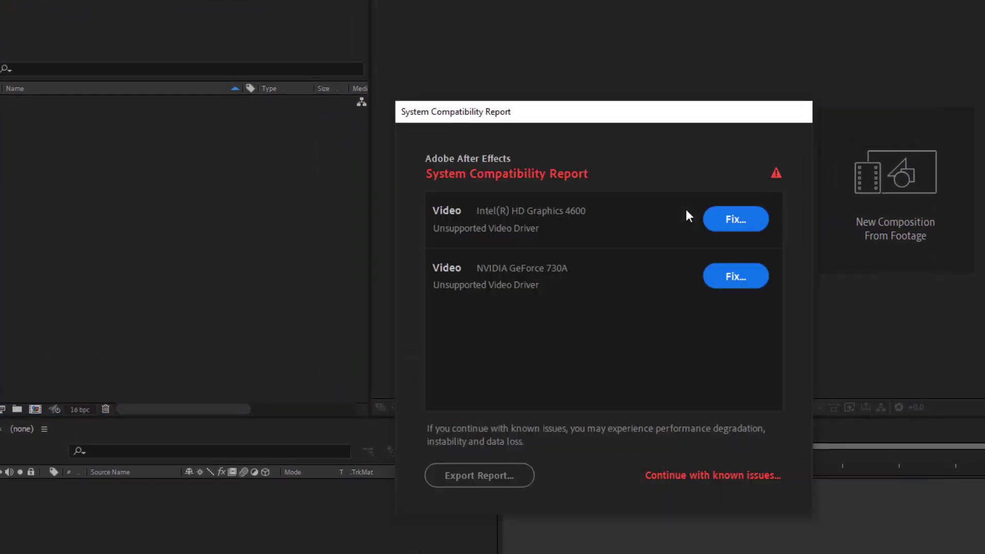
left_click(688, 464)
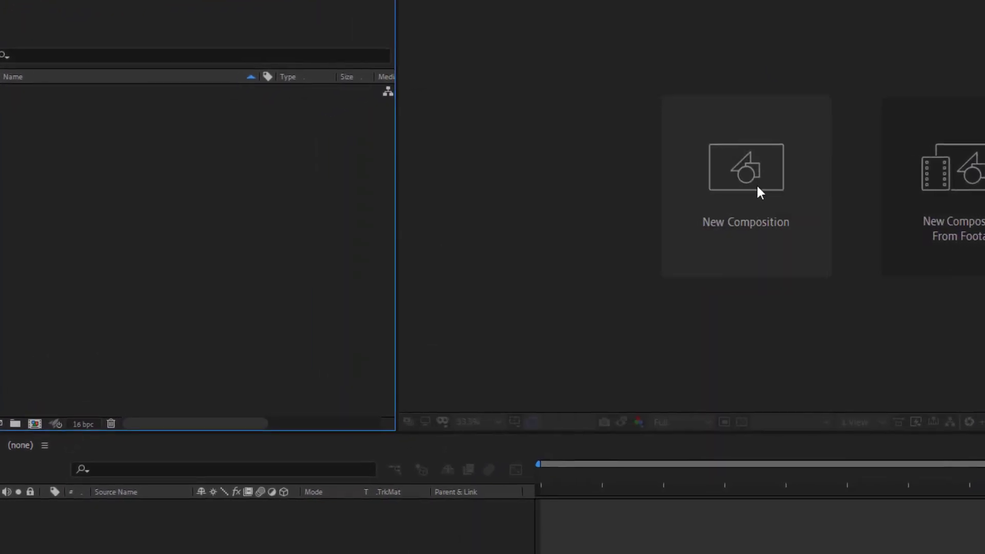
left_click(755, 185)
left_click(370, 480)
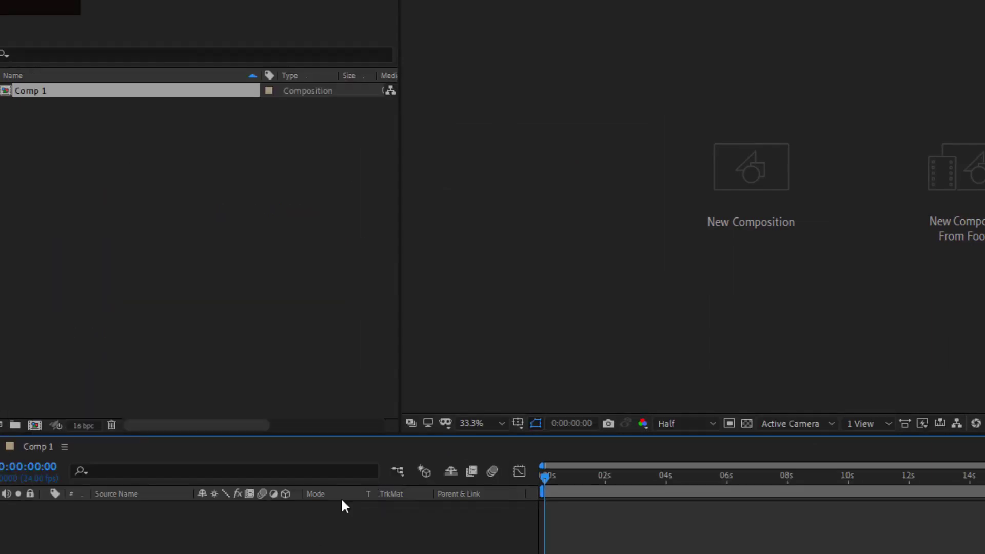
- Add a Dark Red Solid 1 layer to Comp 1 and show the effect categories
right_click(270, 413)
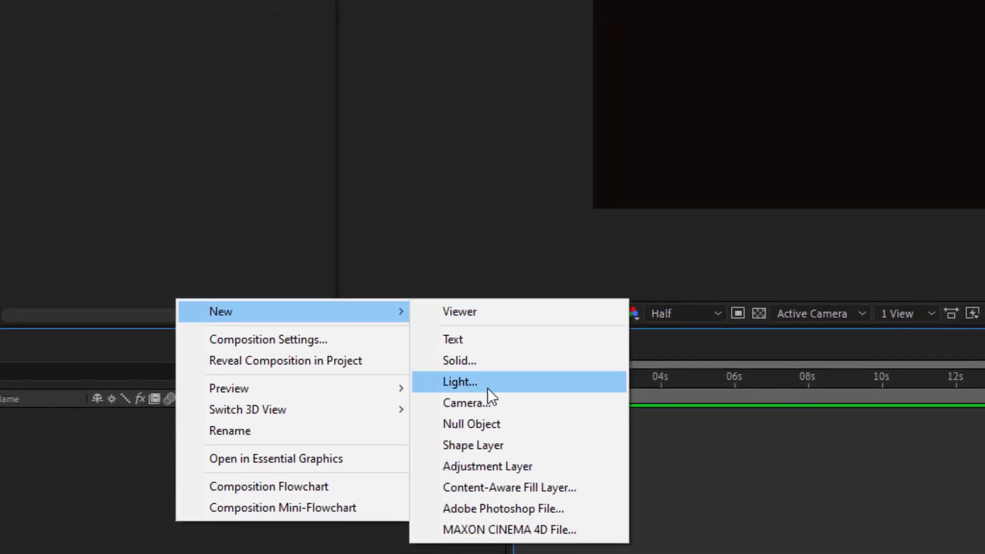
left_click(480, 362)
left_click(807, 345)
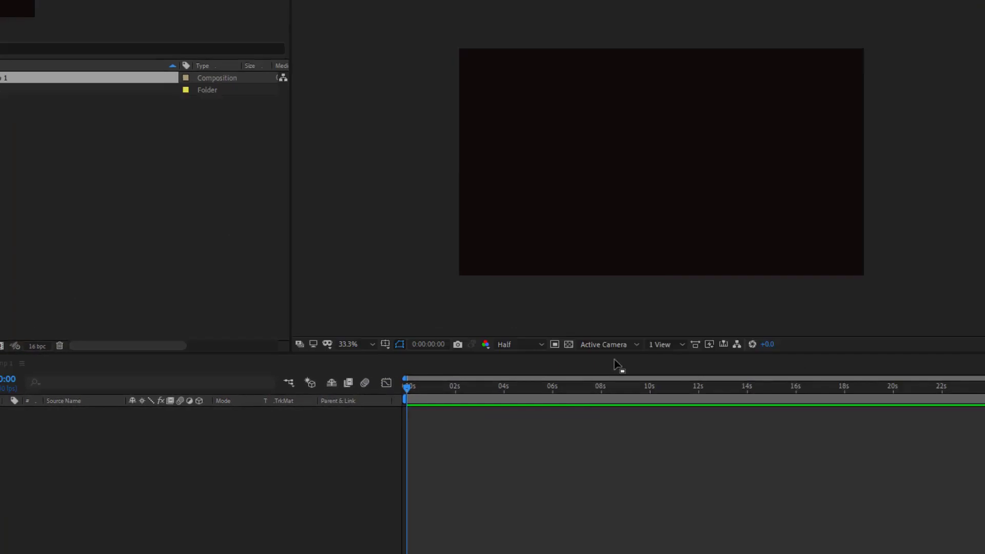
left_click(110, 20)
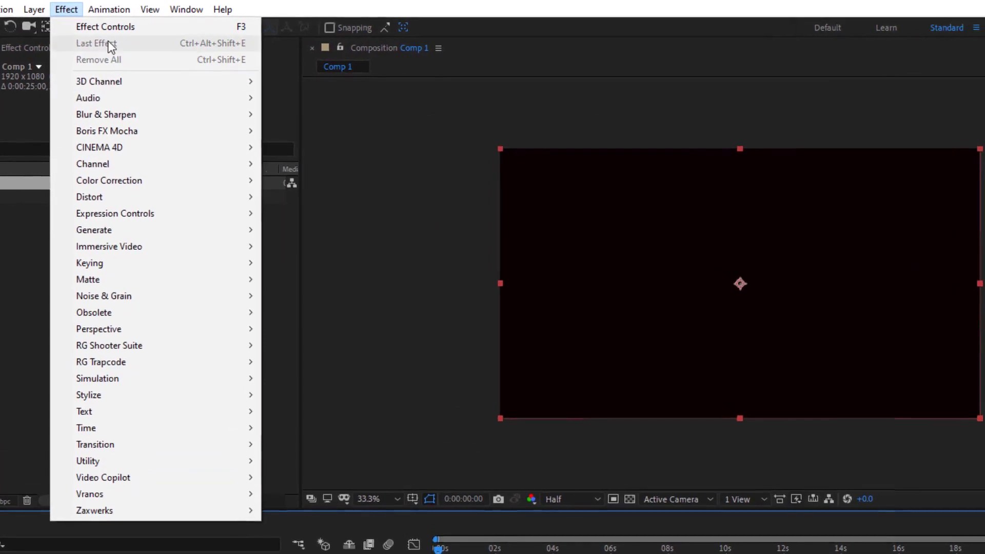
- Check the Video Copilot and RG Shooter Suite effect submenus, then close the menu
mouse_move(172, 210)
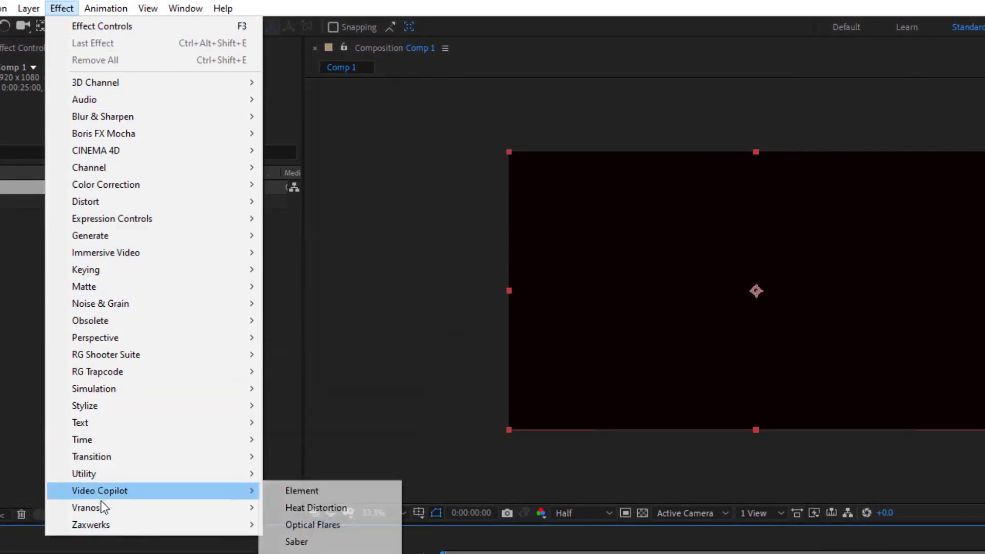
mouse_move(137, 353)
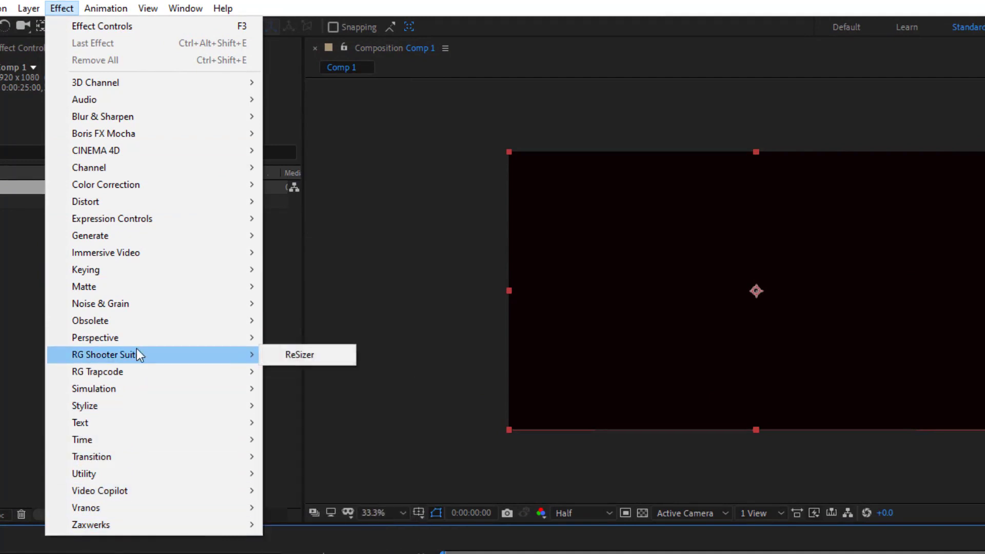
left_click(24, 304)
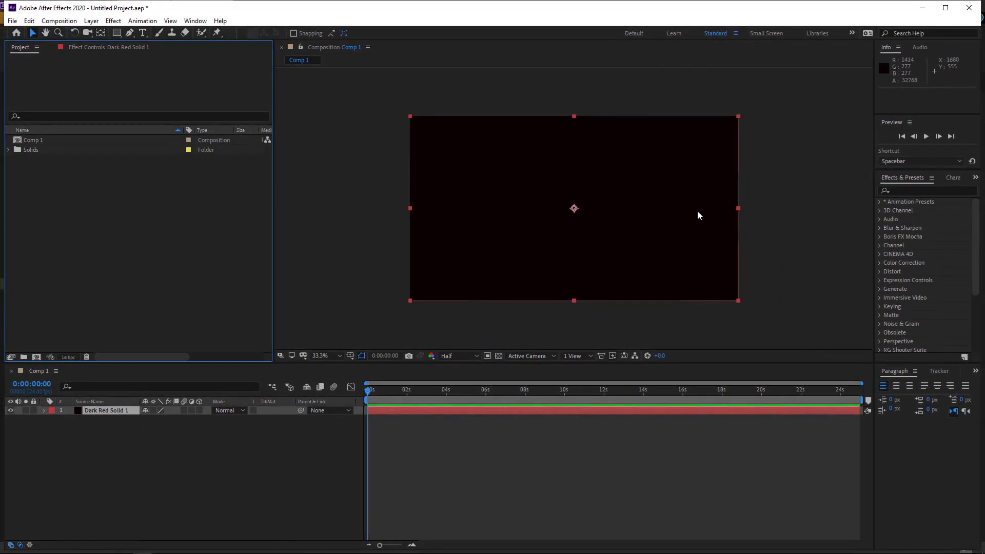
- Quit After Effects without saving and browse to Adobe\Common\Plug-ins\7.0
left_click(972, 9)
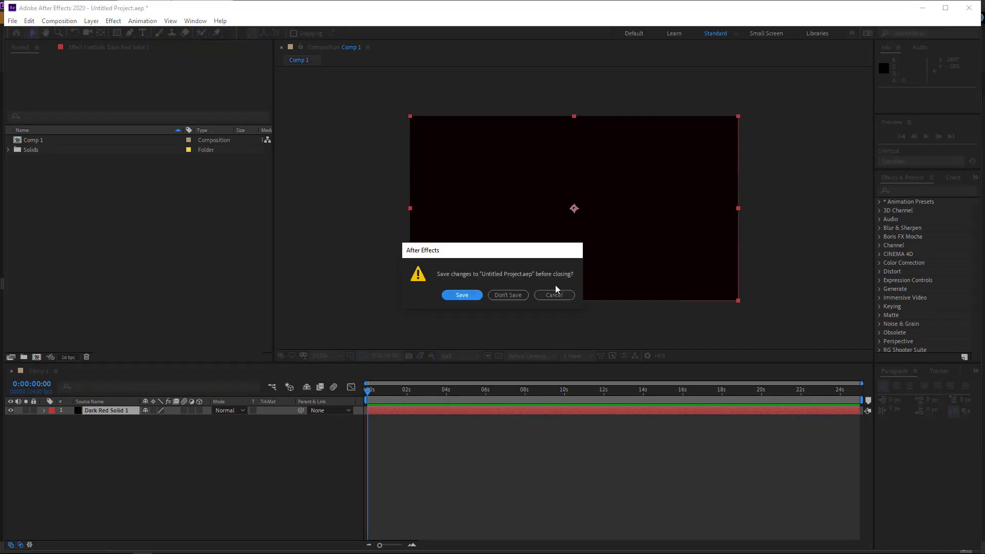
left_click(513, 295)
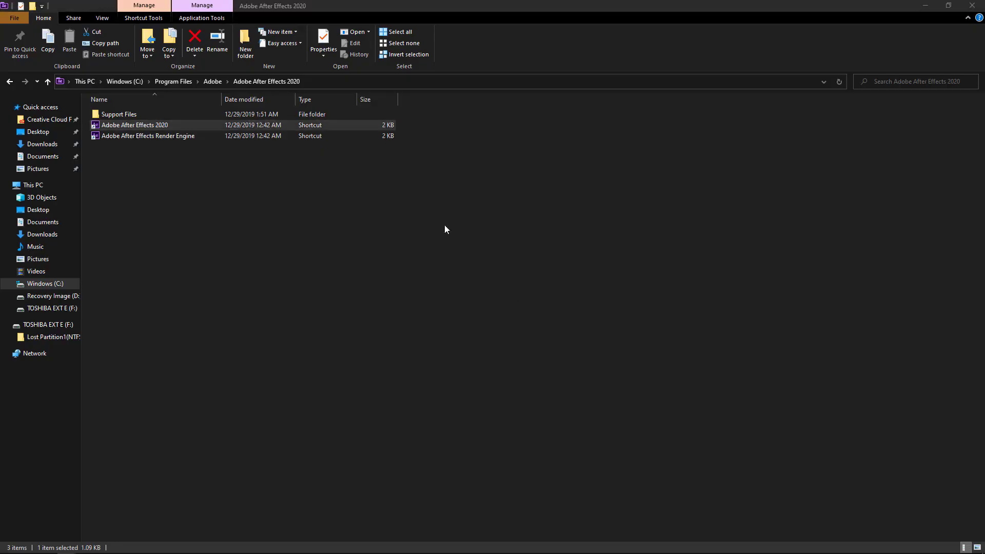
left_click(10, 82)
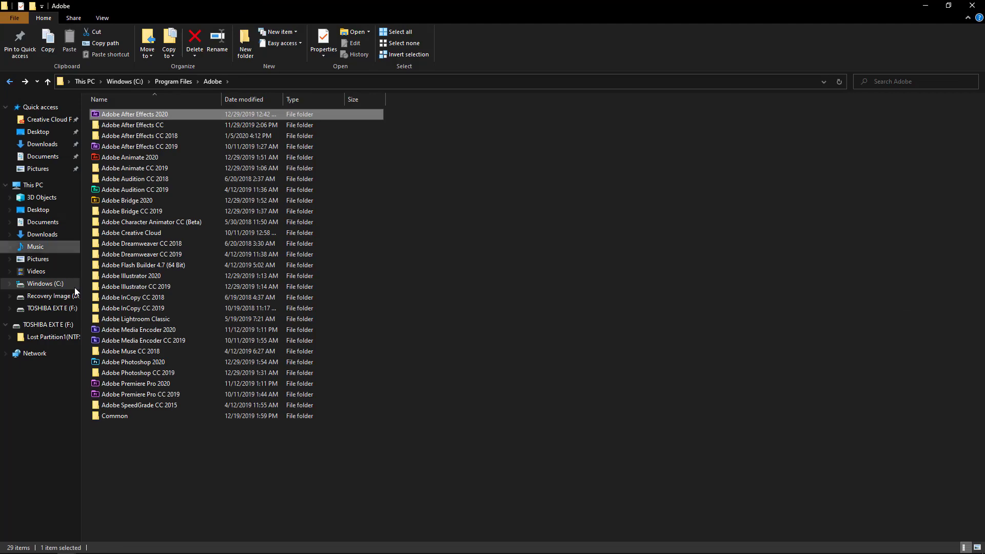
double_click(118, 416)
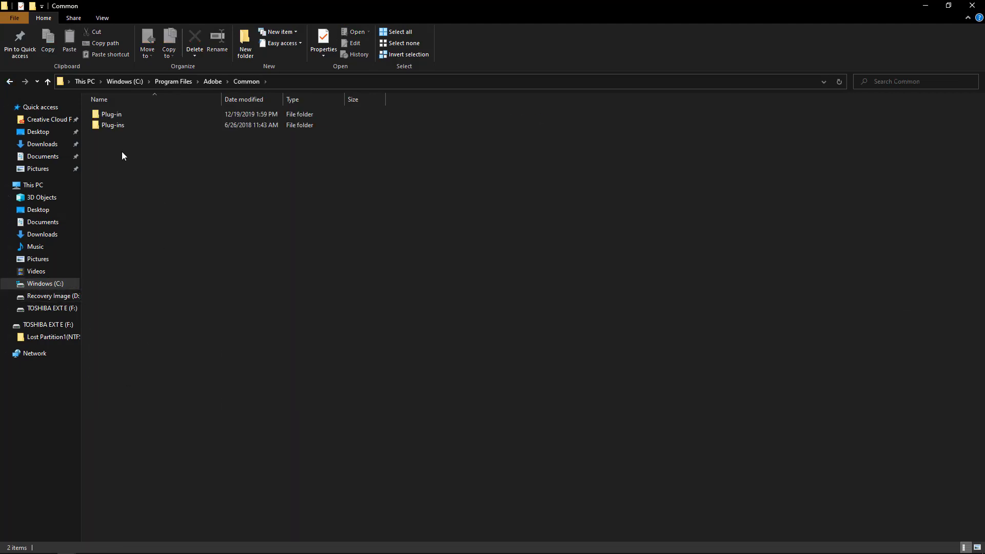
double_click(122, 124)
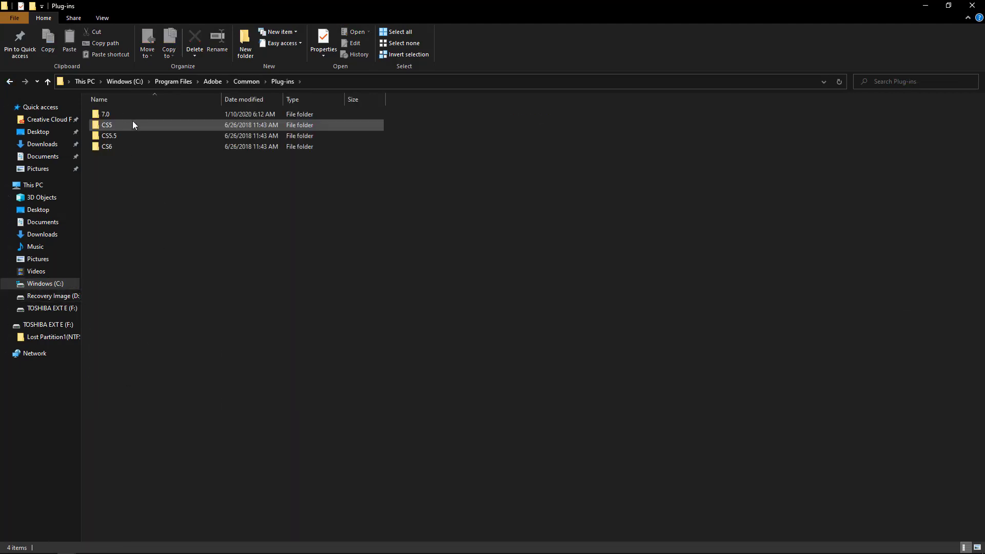
double_click(144, 115)
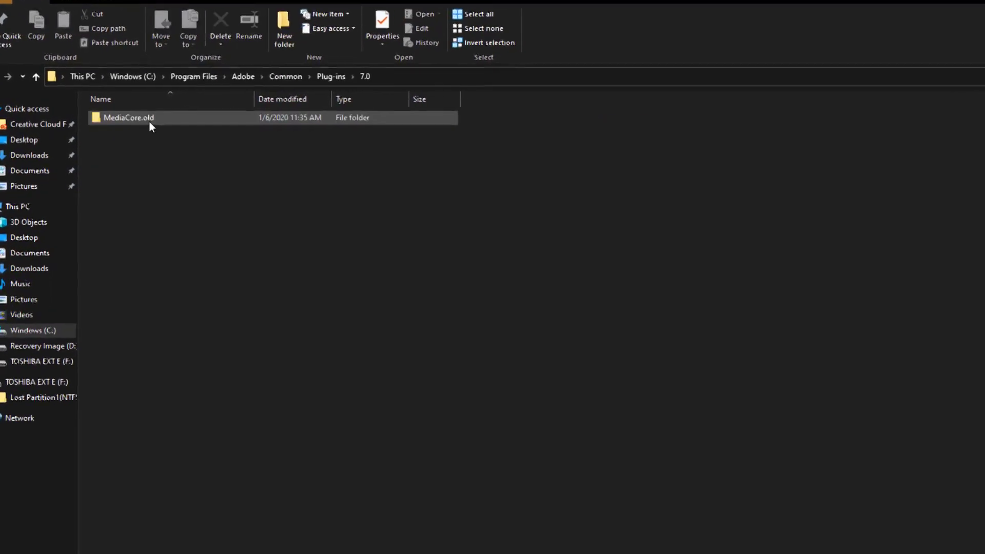
- Rename MediaCore.old back to MediaCore and return to the Plug-ins folder
right_click(171, 128)
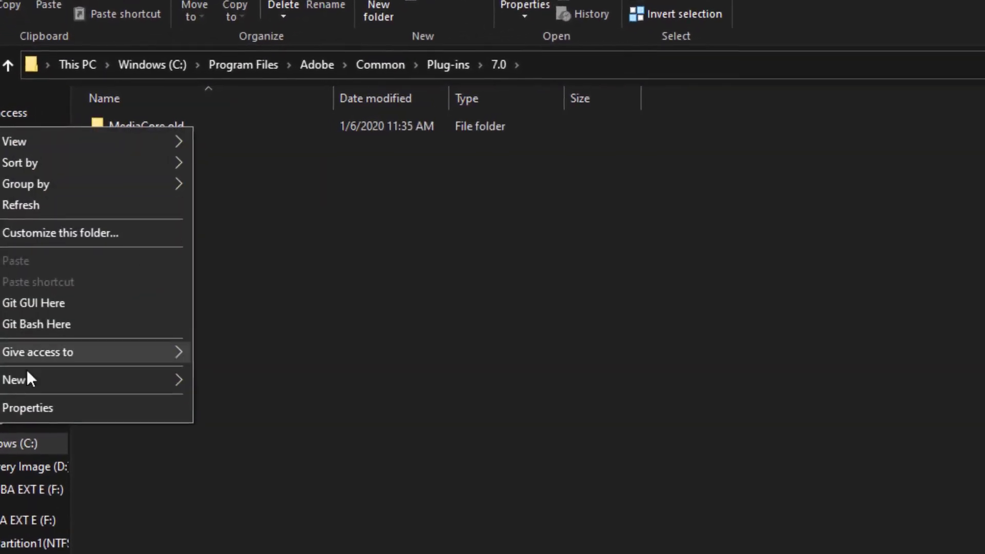
mouse_move(46, 309)
left_click(528, 434)
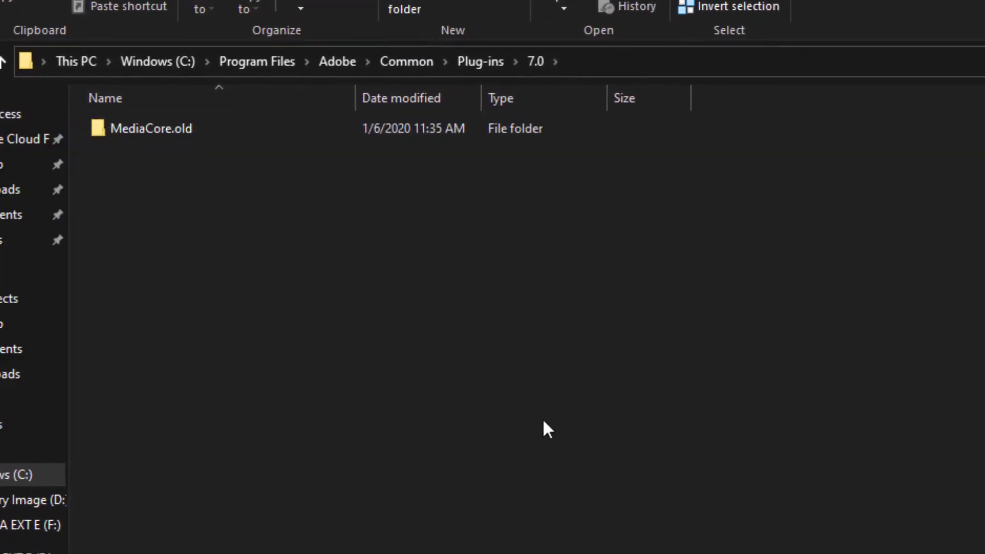
right_click(184, 129)
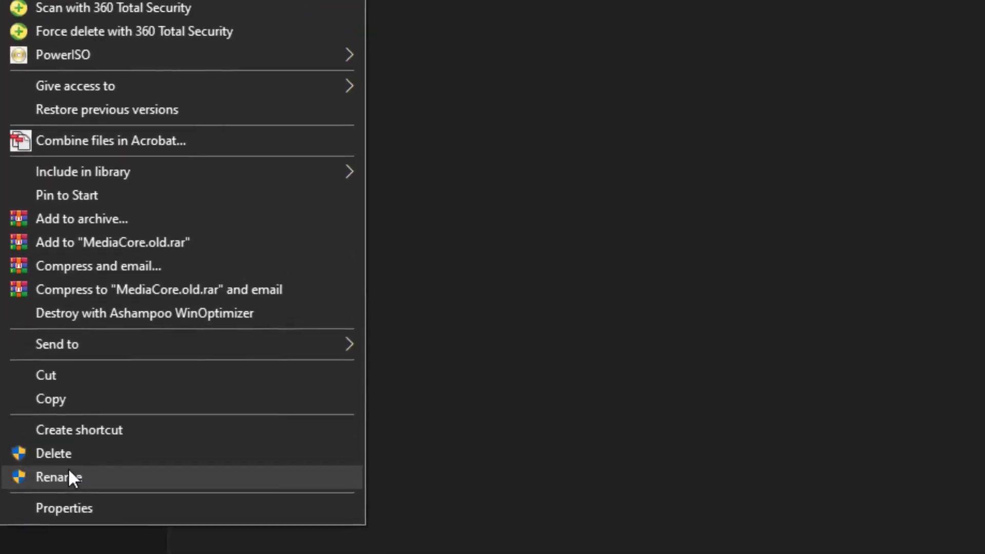
left_click(71, 475)
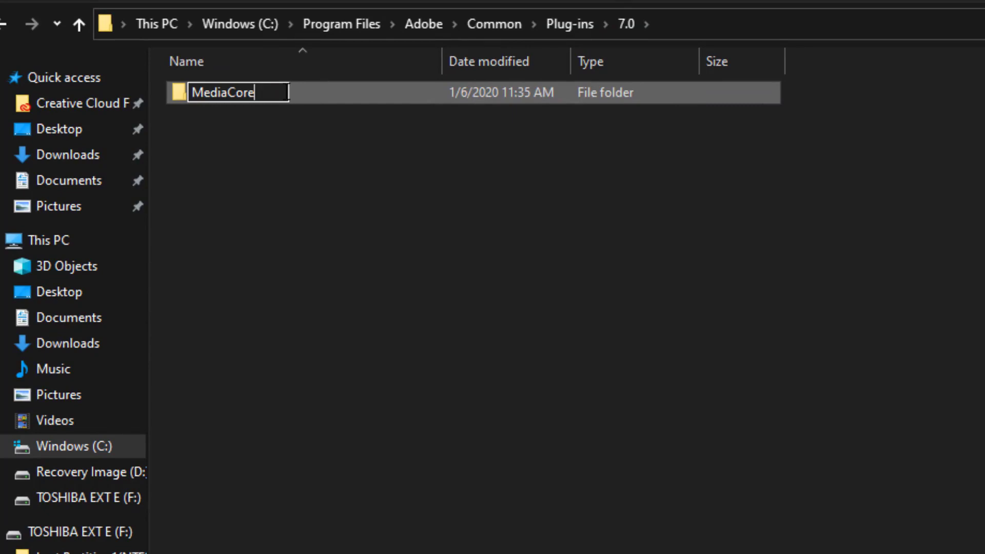
left_click(273, 244)
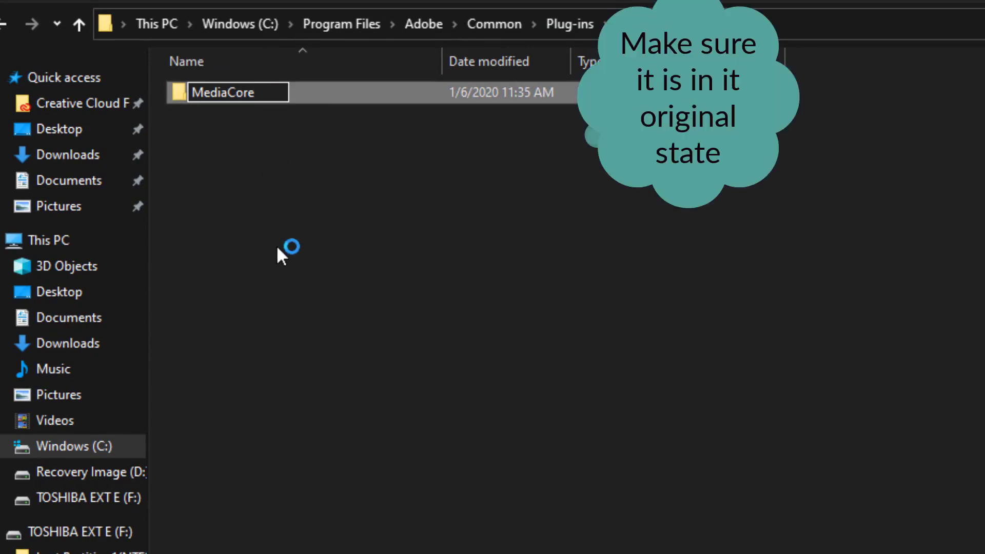
left_click(5, 26)
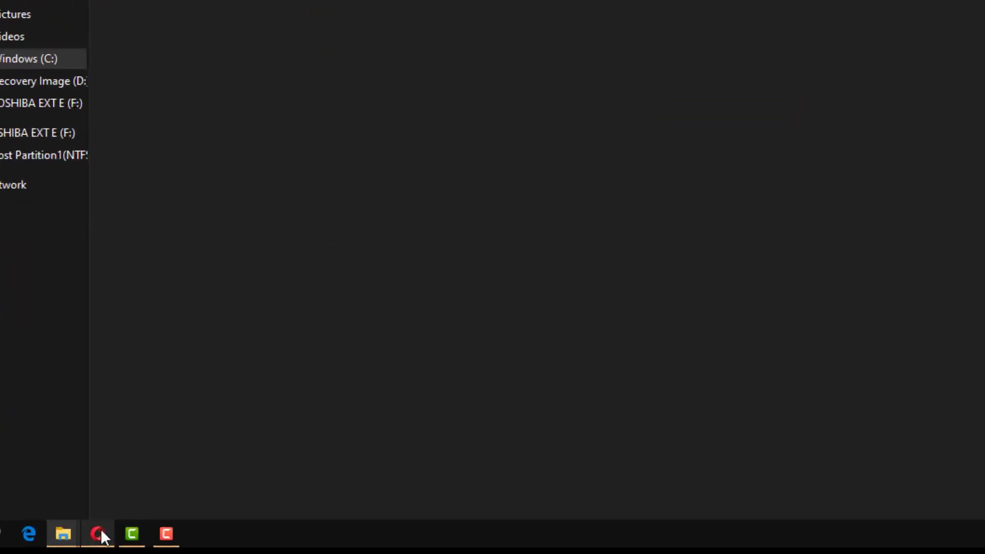
- Search Google in Opera for 'open cl free download'
mouse_move(101, 534)
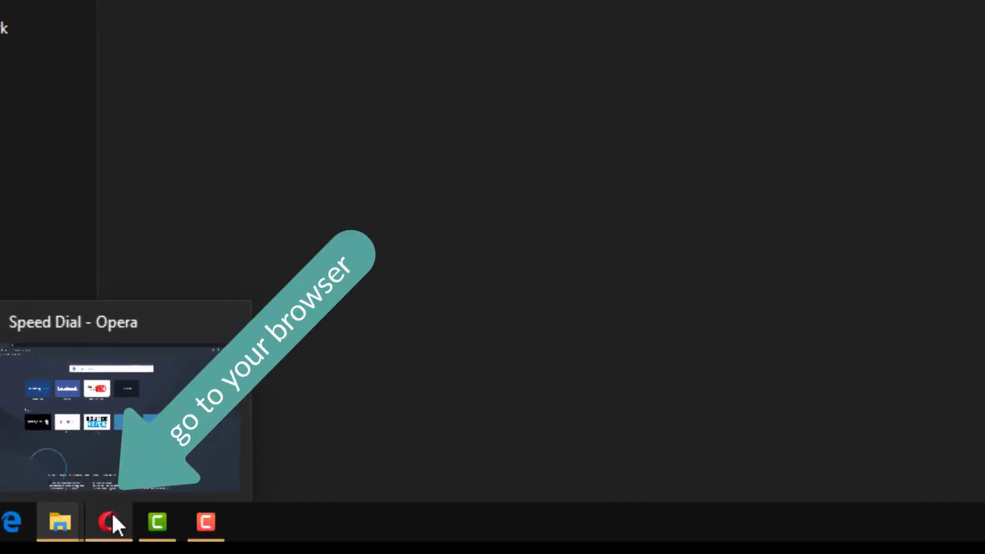
left_click(116, 459)
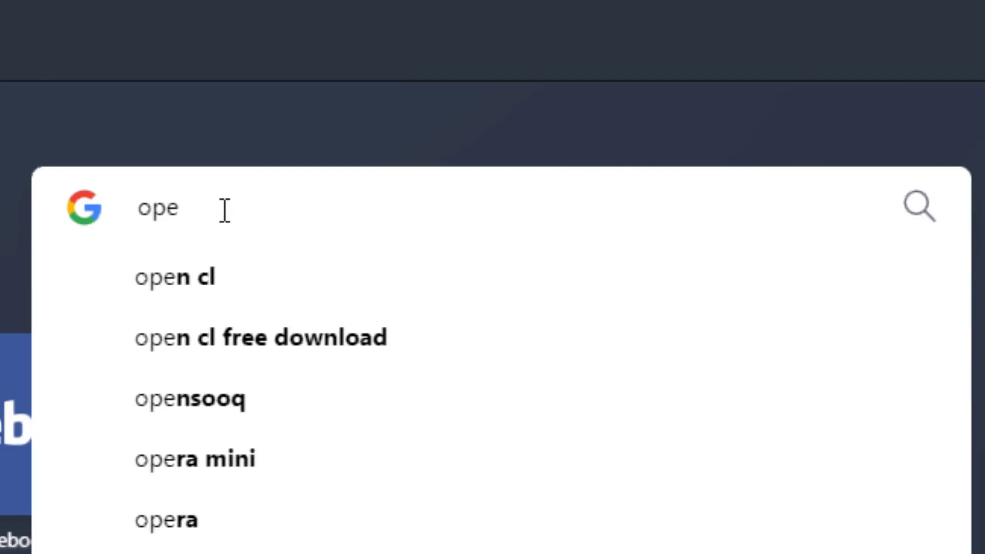
type("n cl")
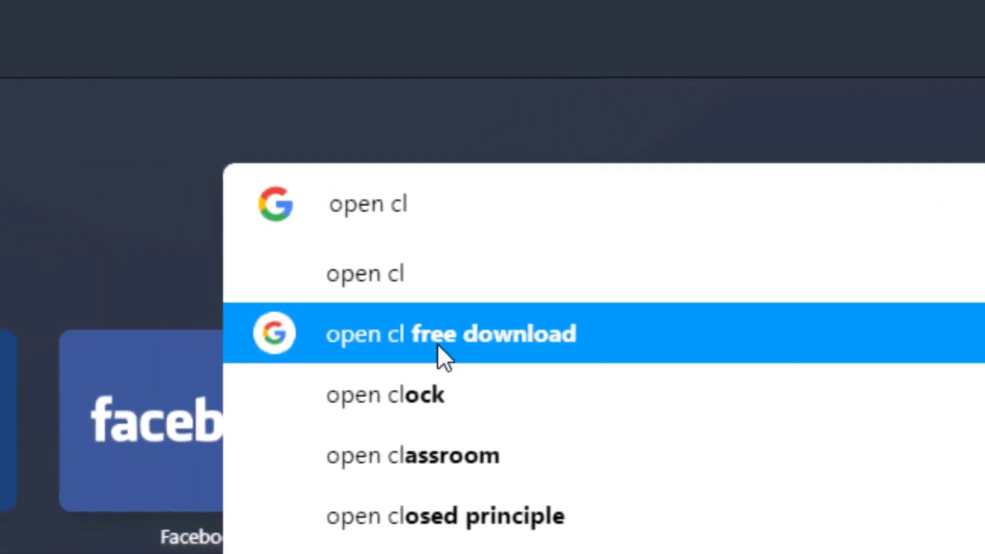
key("Escape")
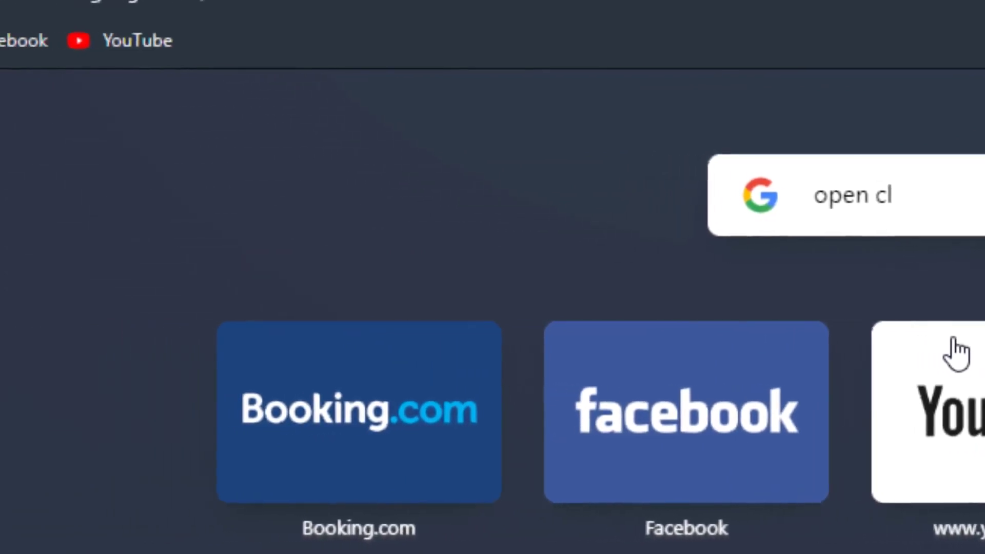
type("free download")
key("Return")
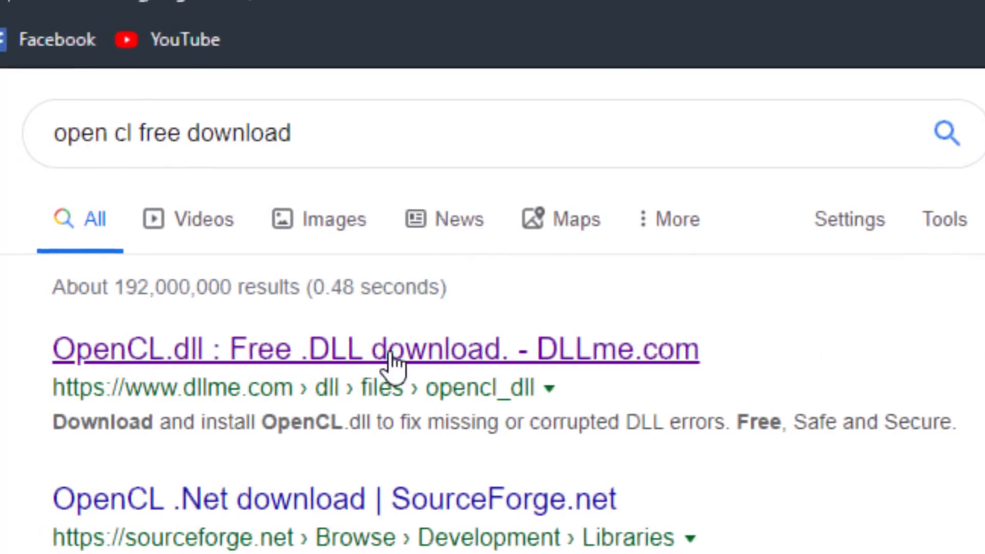
- Open the DLLme OpenCL.dll result, request the download, and pass the reCAPTCHA check
left_click(204, 183)
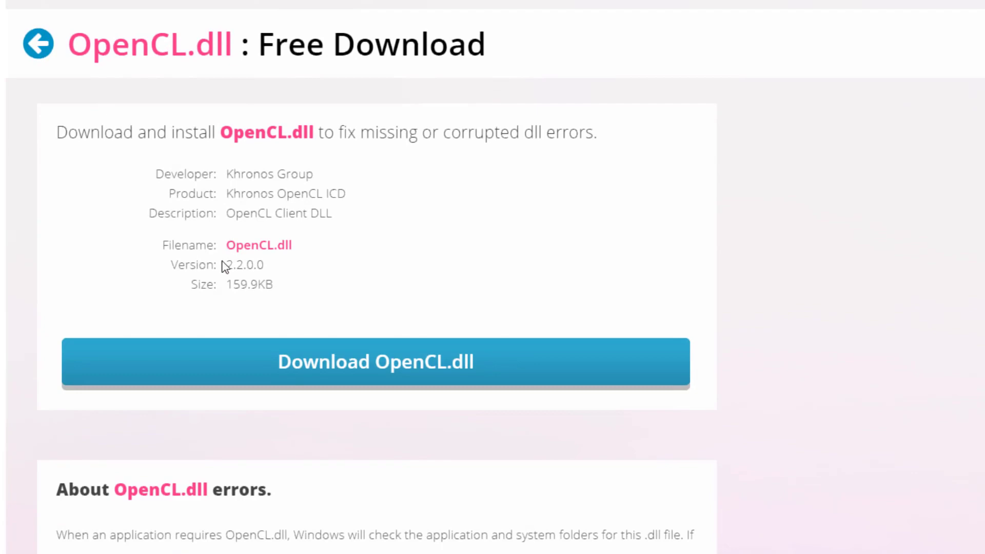
scroll(429, 272, "down", 5)
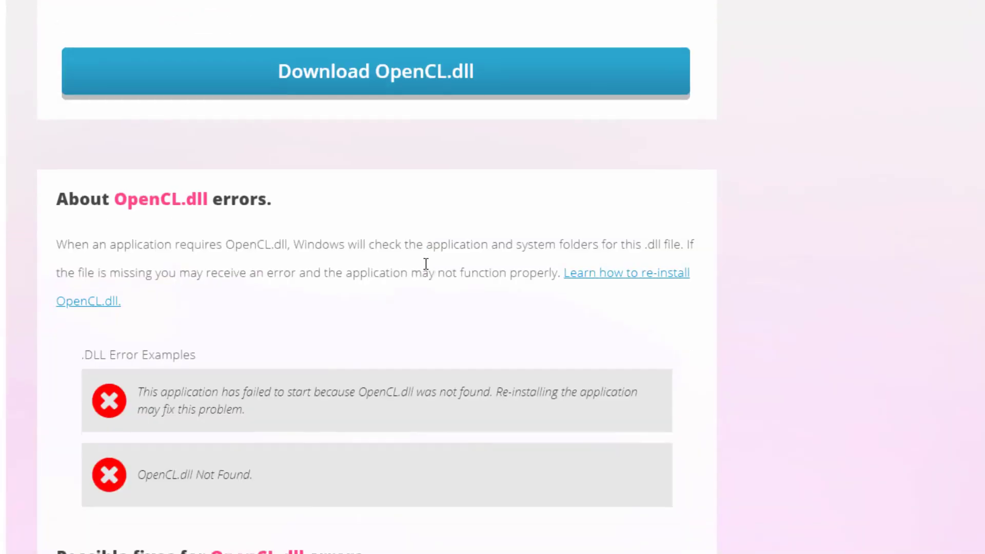
scroll(406, 282, "up", 4)
left_click(367, 296)
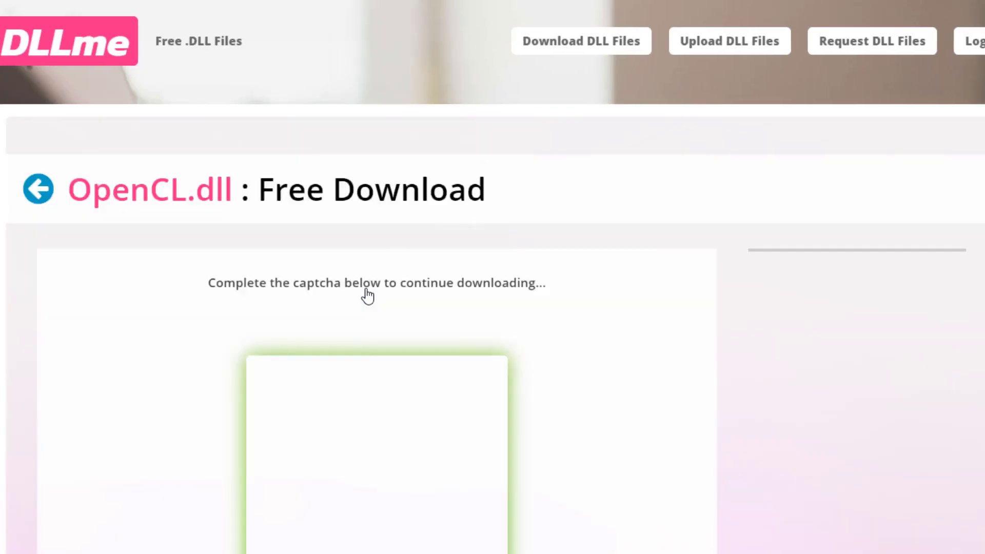
scroll(501, 306, "down", 5)
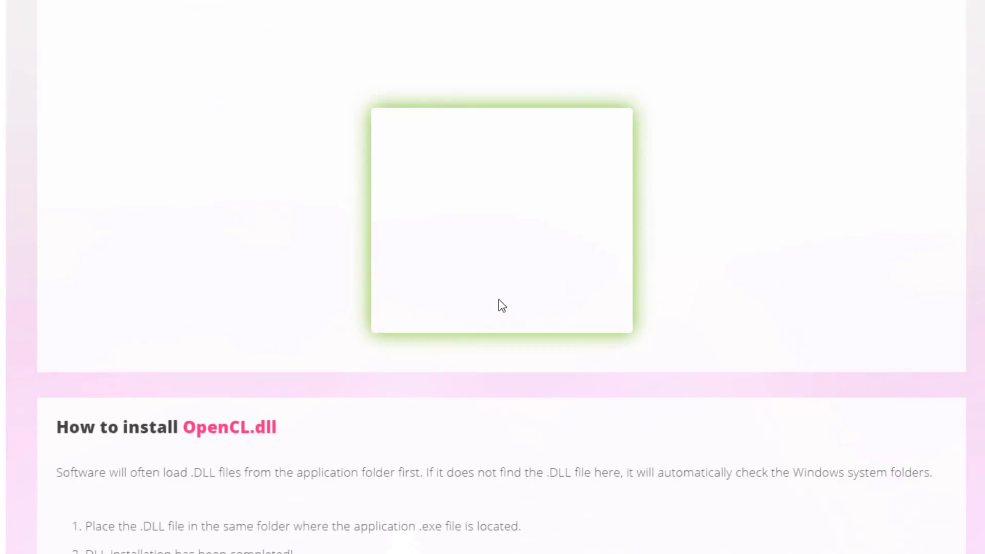
scroll(466, 161, "up", 3)
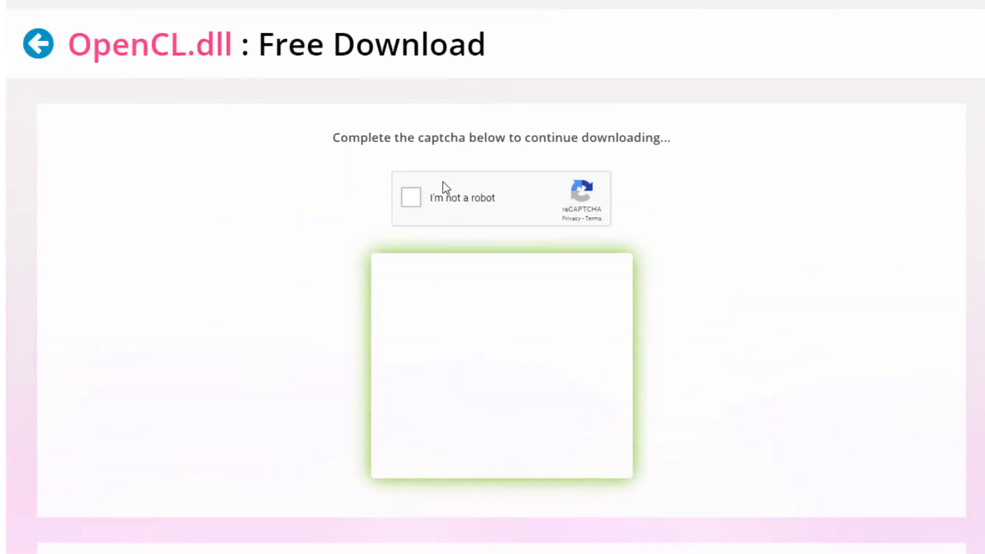
left_click(413, 206)
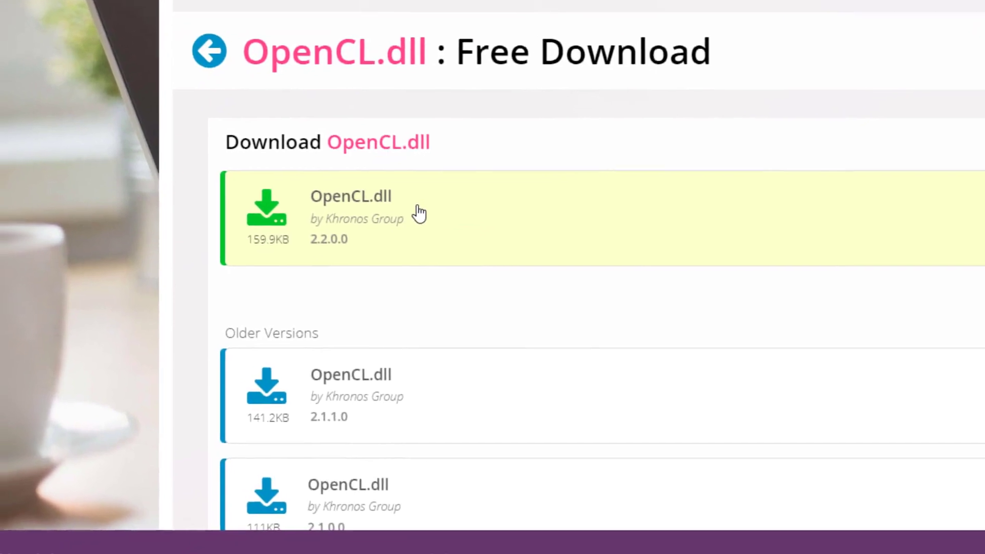
- Close the Opera browser and copy OpenCL.dll from the 2020 folder in File Explorer
mouse_move(114, 538)
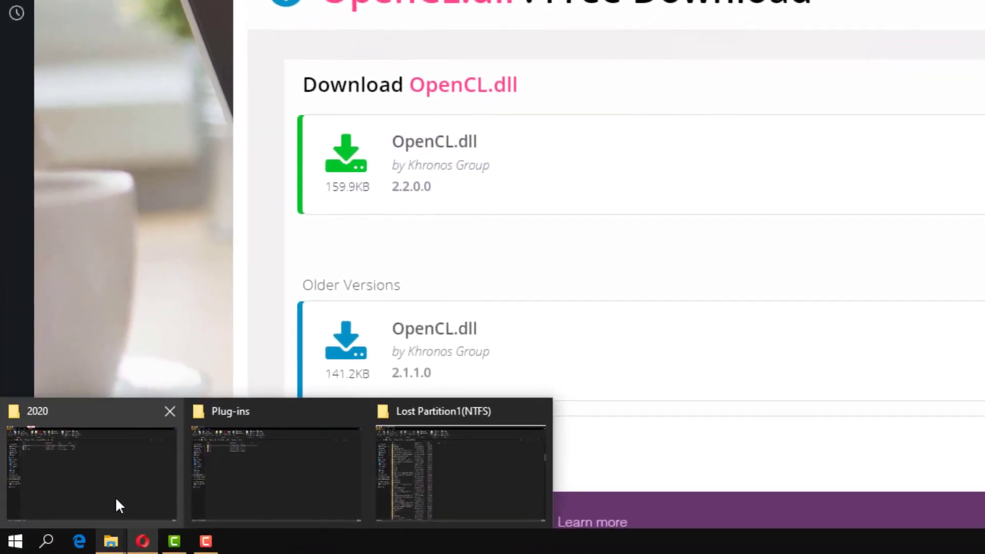
left_click(118, 482)
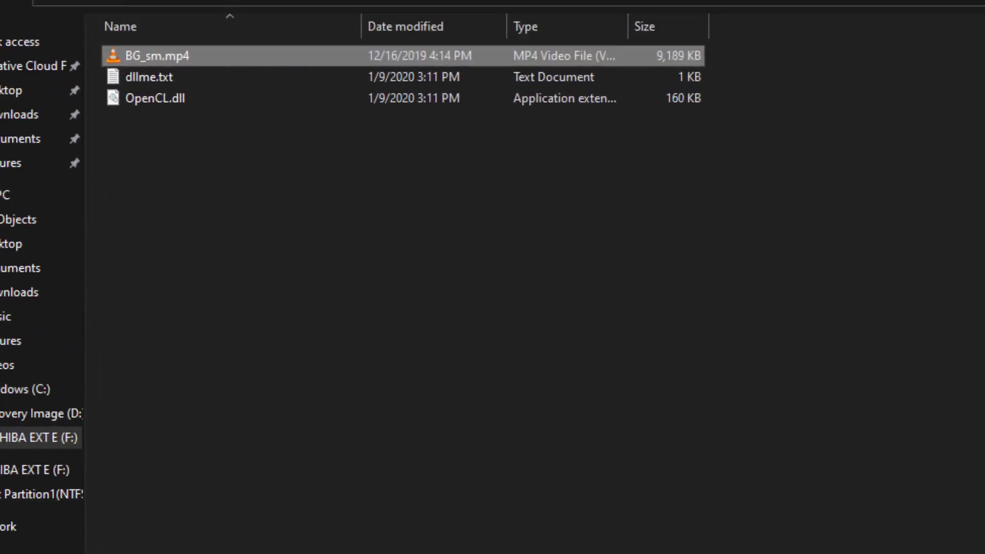
mouse_move(178, 537)
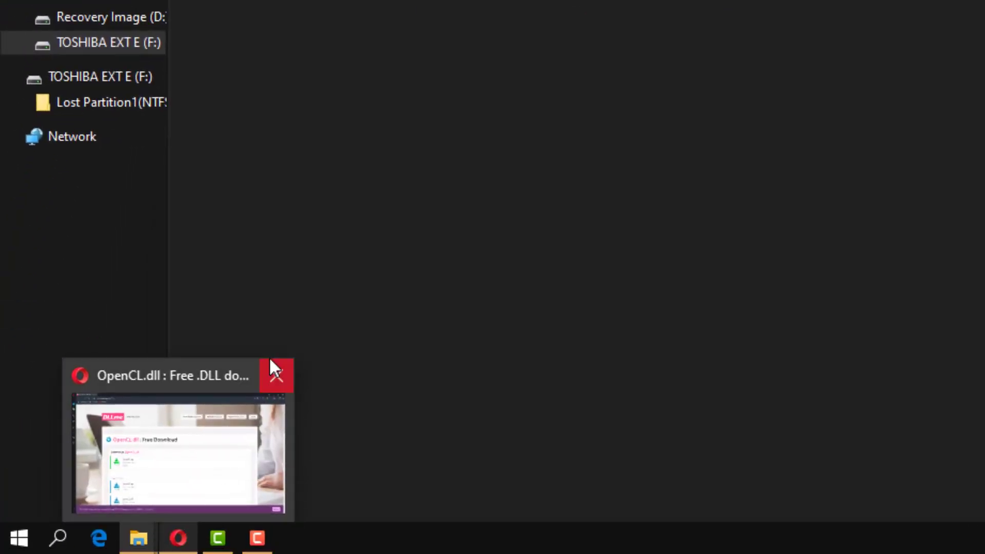
left_click(276, 376)
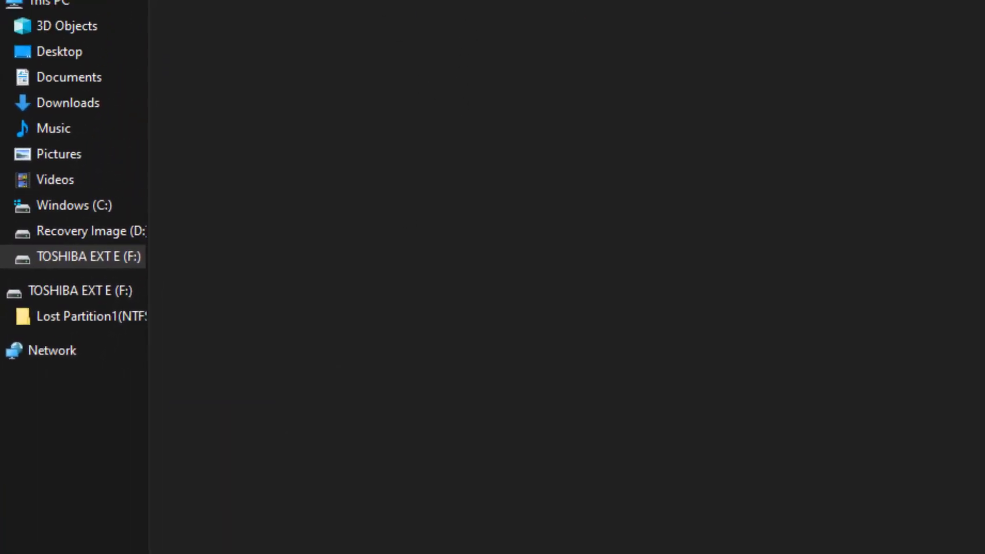
left_click(232, 111)
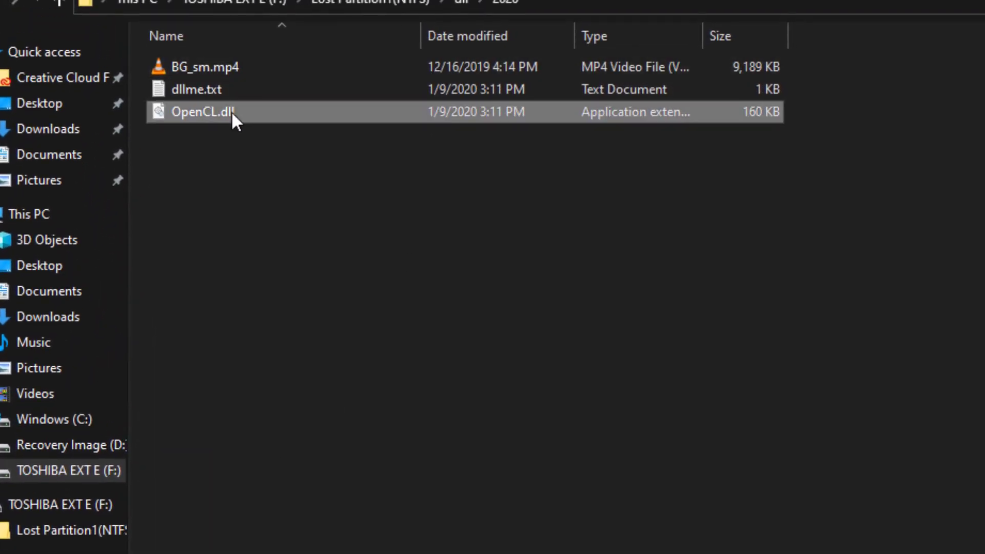
right_click(233, 111)
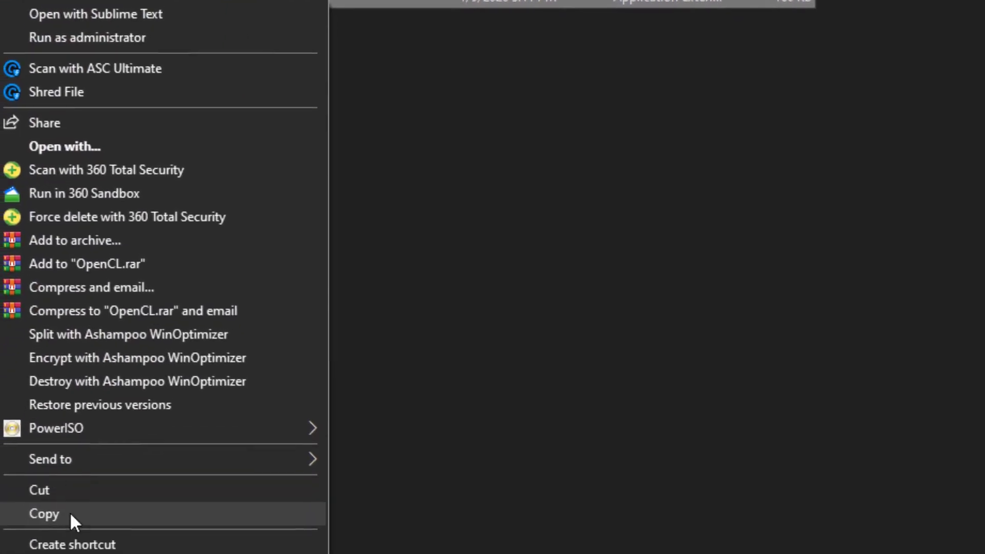
left_click(81, 479)
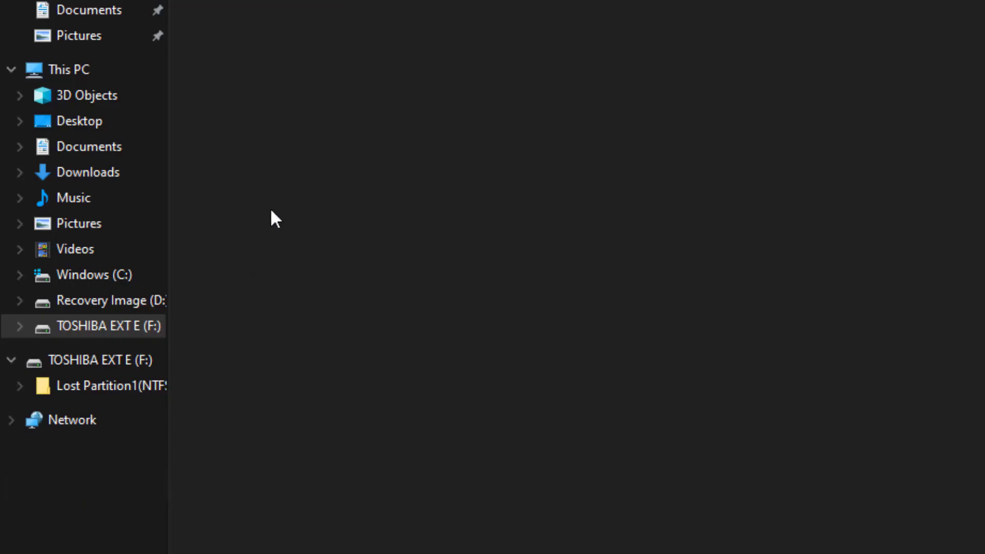
- Navigate through This PC to the Windows folder on Windows (C:)
left_click(85, 72)
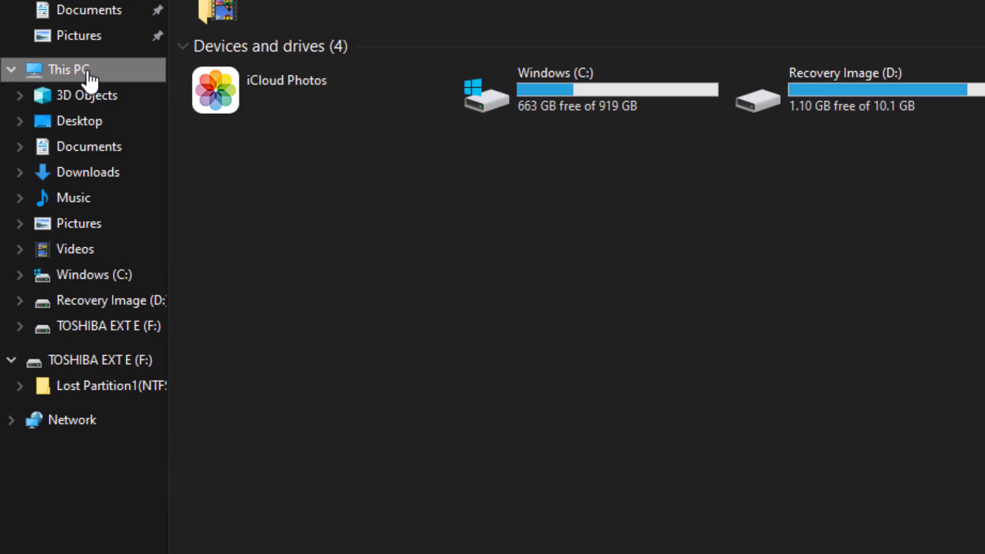
double_click(641, 88)
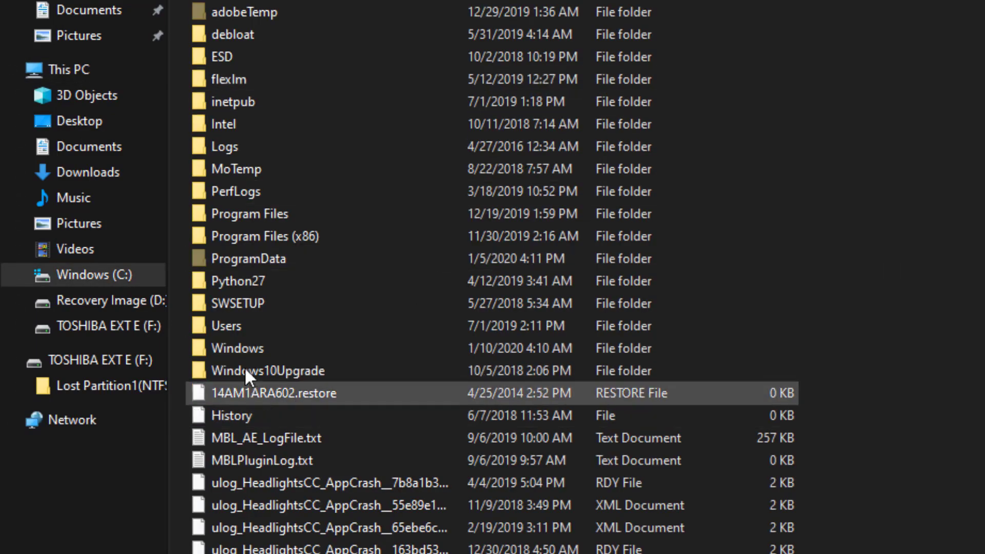
double_click(252, 349)
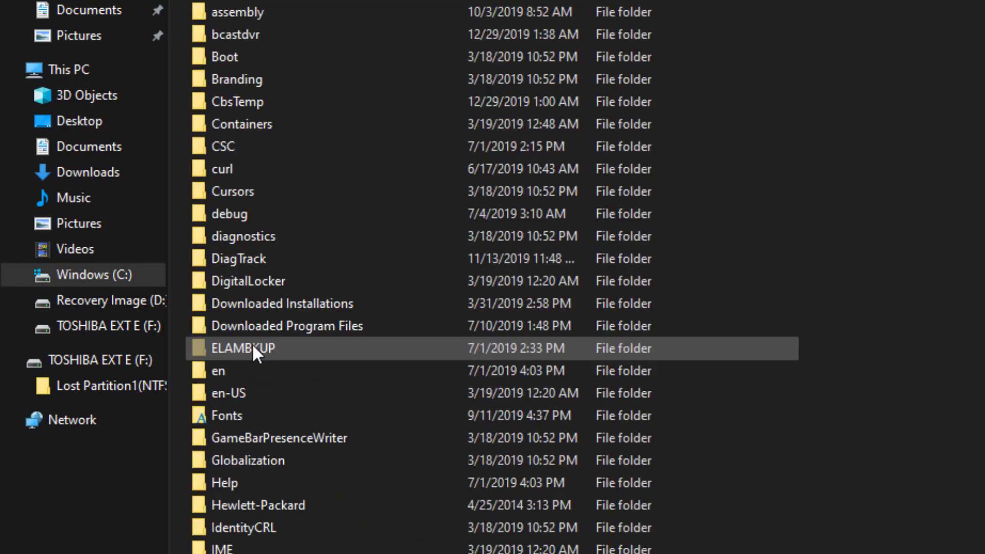
scroll(289, 349, "down", 20)
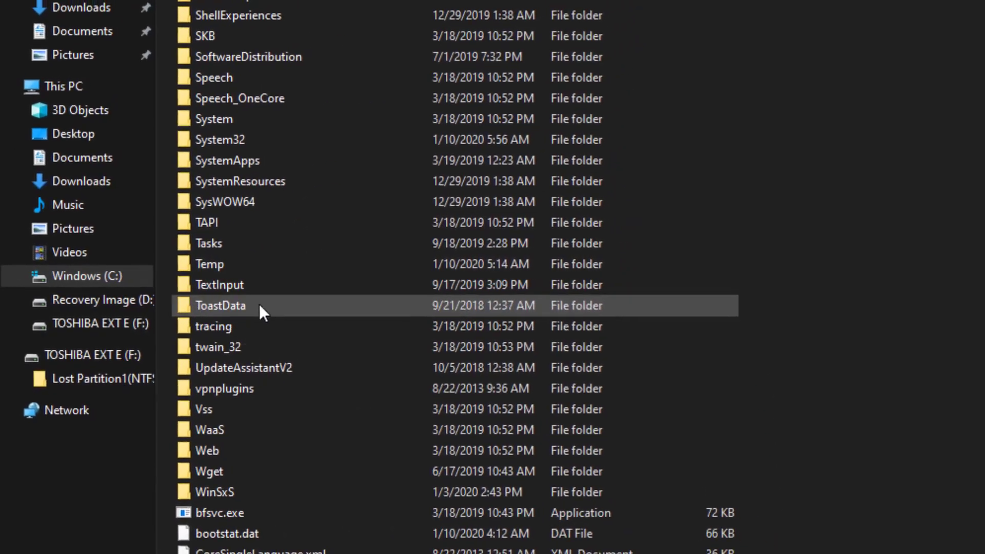
- Paste OpenCL.dll into C:\Windows\System32 with administrator permission, then go back out
double_click(246, 140)
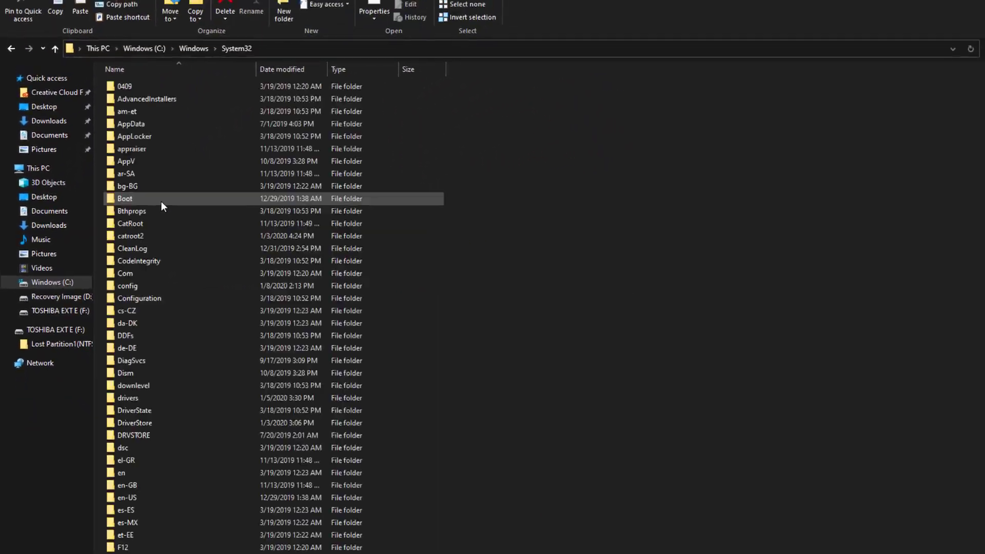
scroll(170, 216, "down", 5)
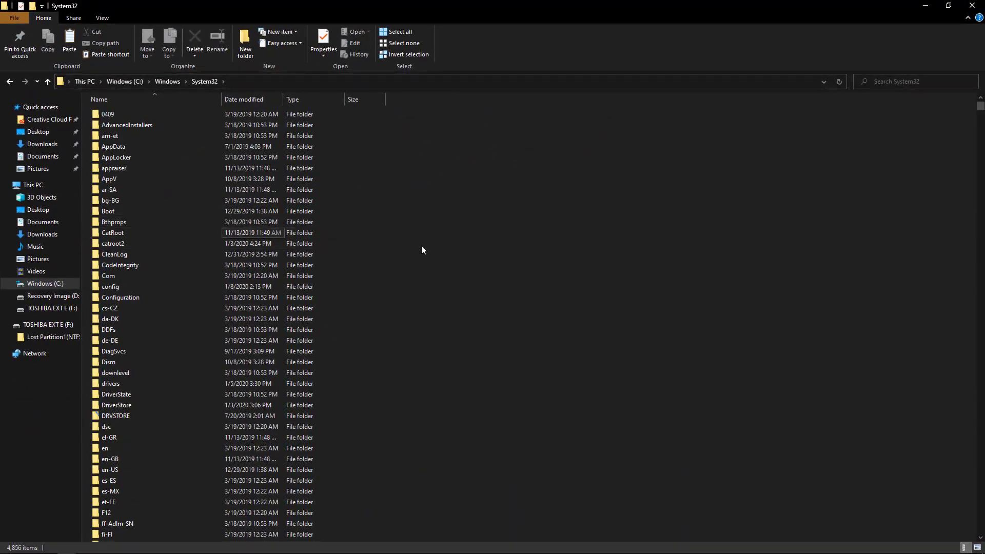
scroll(422, 250, "down", 20)
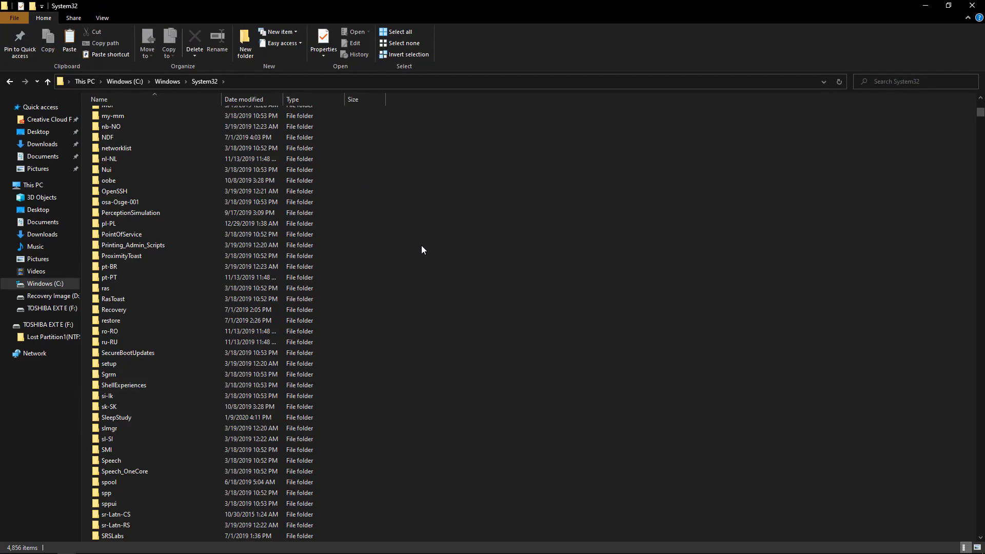
right_click(773, 261)
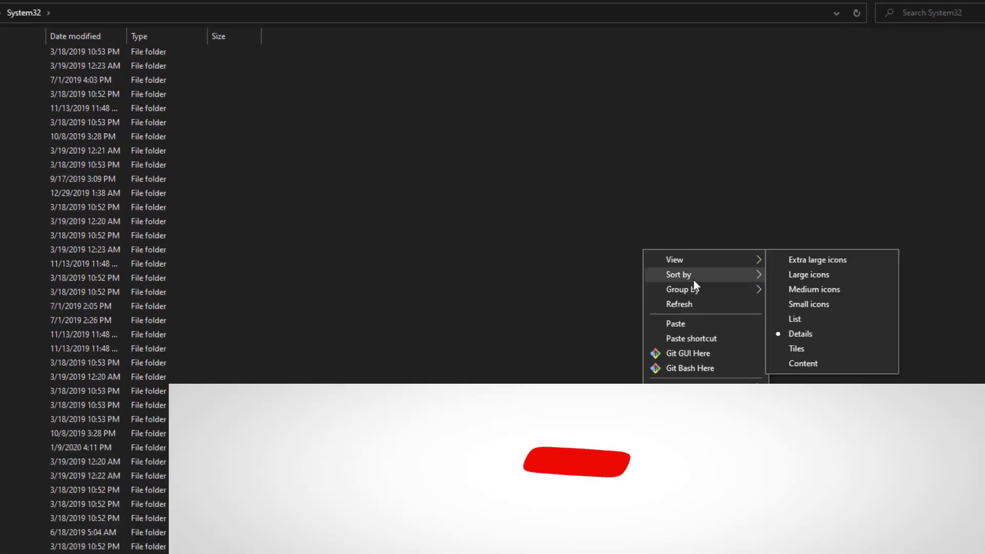
left_click(645, 331)
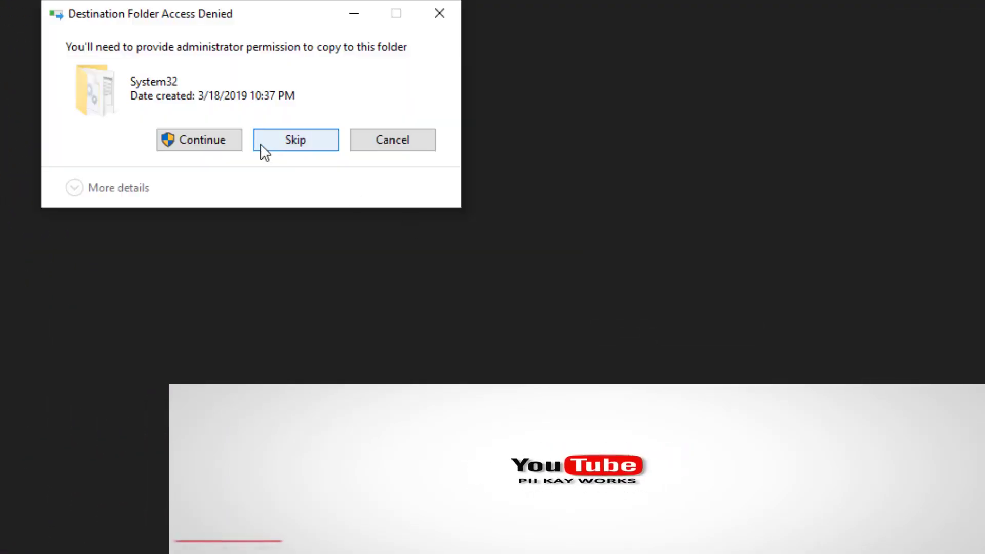
left_click(203, 142)
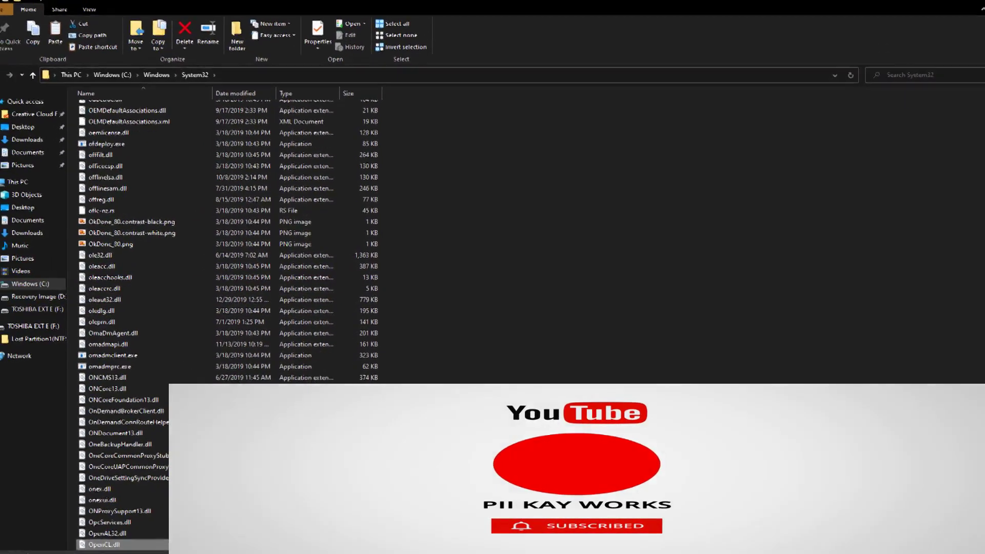
left_click(8, 72)
- Step back from drive C: through This PC to the previous location
left_click(8, 73)
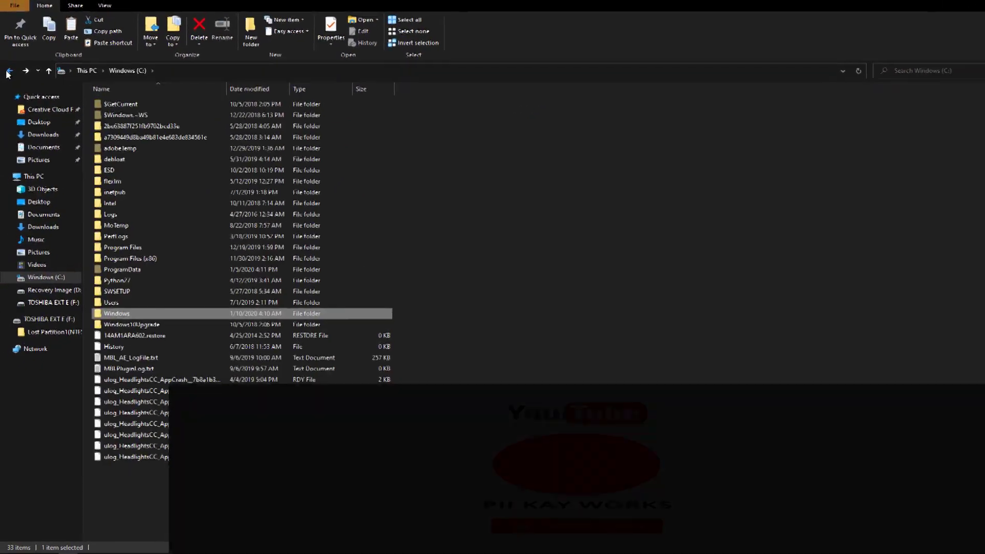
left_click(8, 72)
left_click(53, 245)
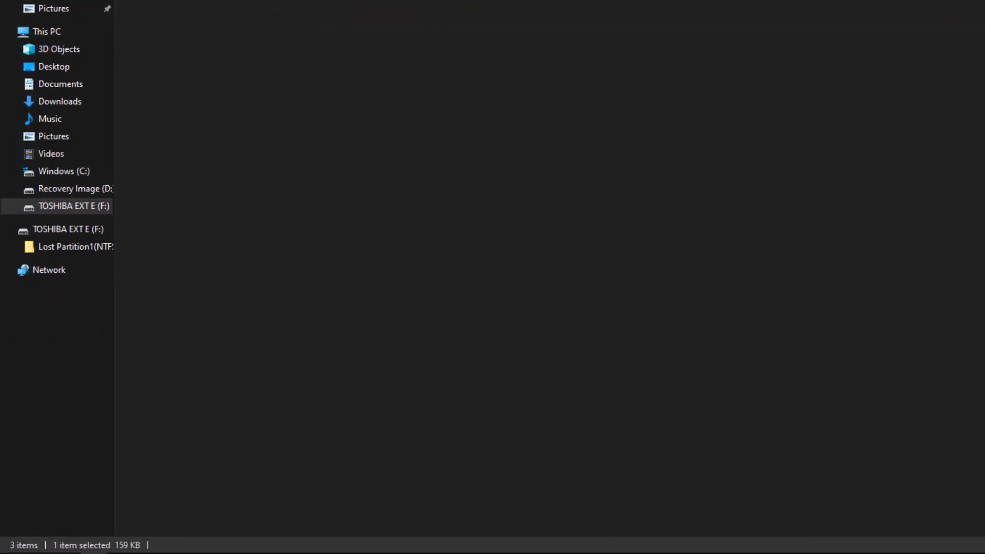
- From the Plug-ins window, go up to the Adobe After Effects 2020 folder and launch its shortcut
mouse_move(108, 547)
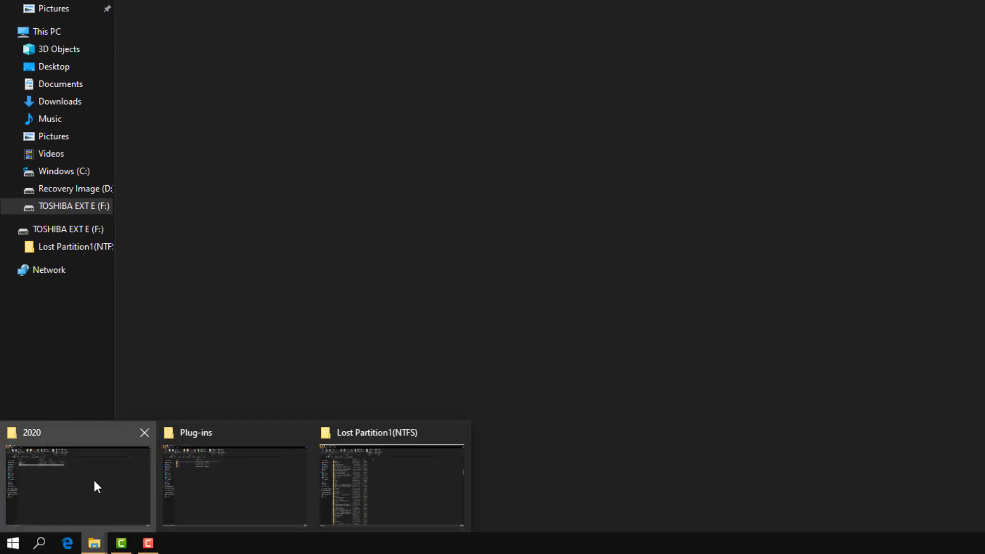
left_click(193, 490)
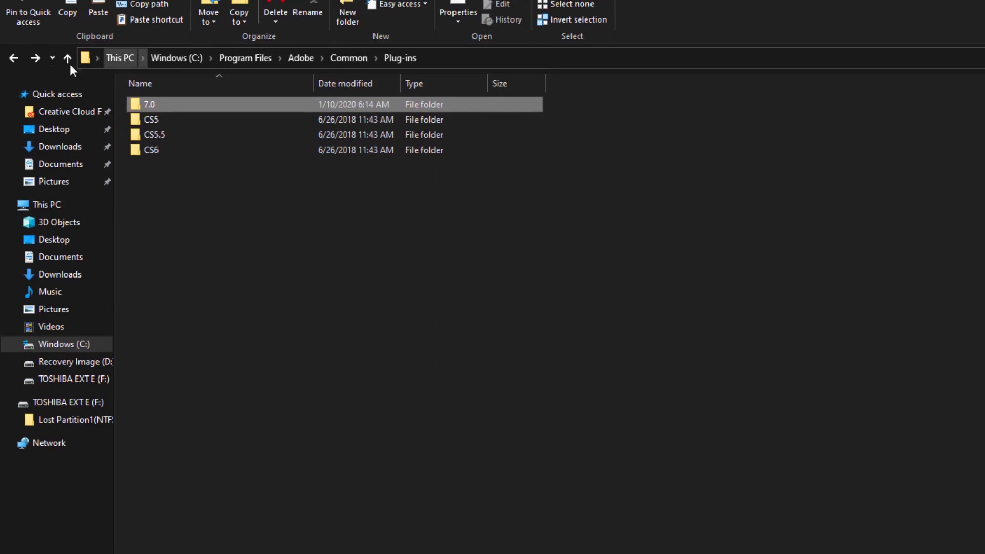
left_click(20, 57)
left_click(20, 58)
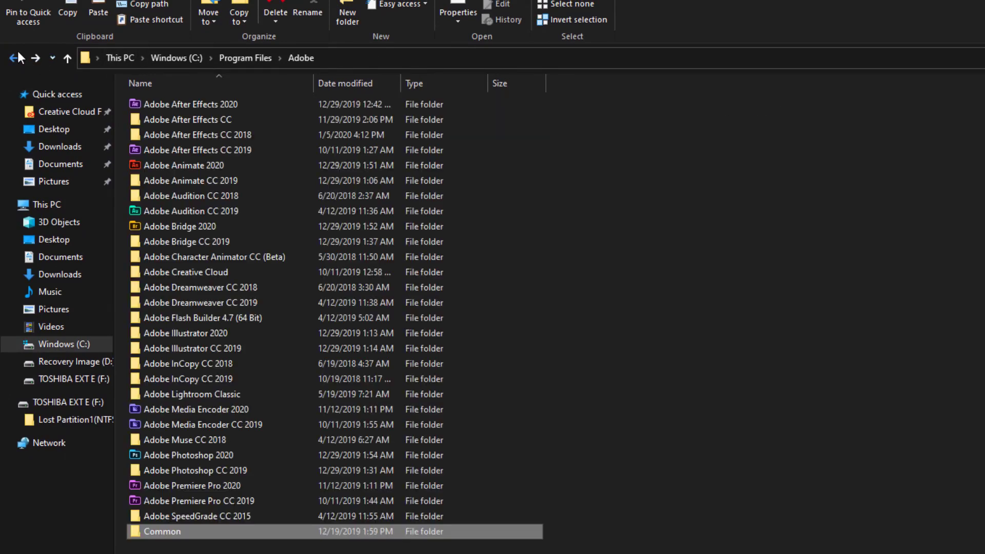
double_click(257, 105)
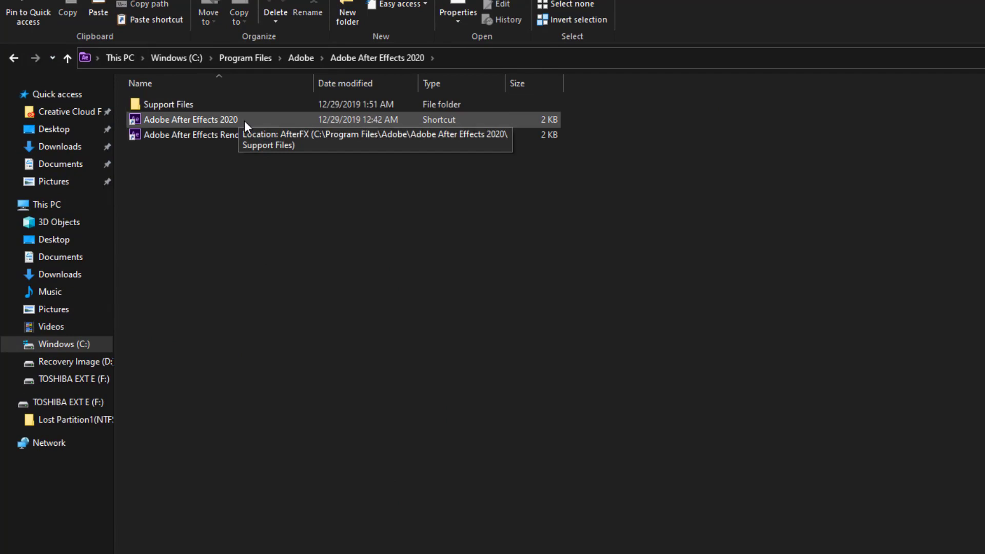
left_click(245, 121)
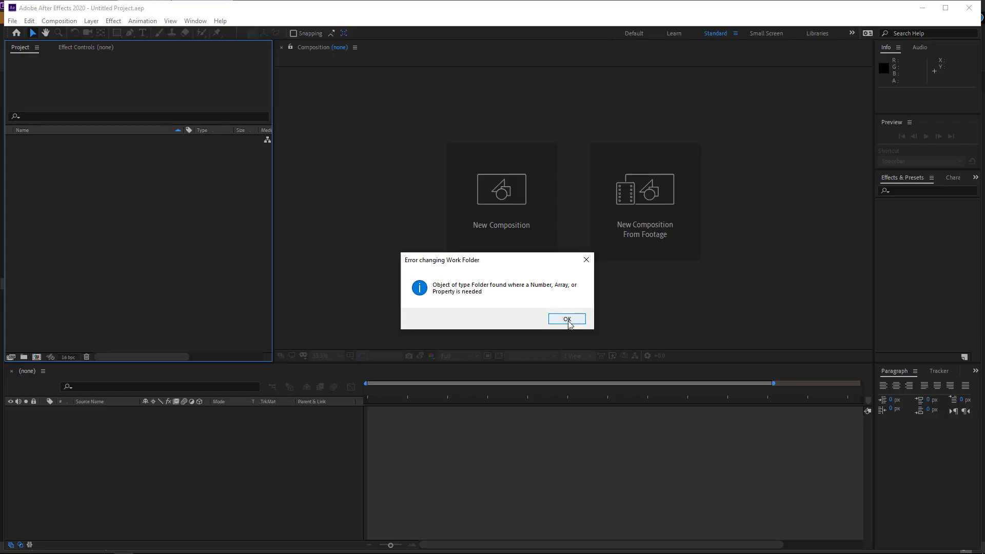
- Dismiss the work folder error and compatibility warning, then import BG_sm.mp4 into the Project panel
left_click(567, 319)
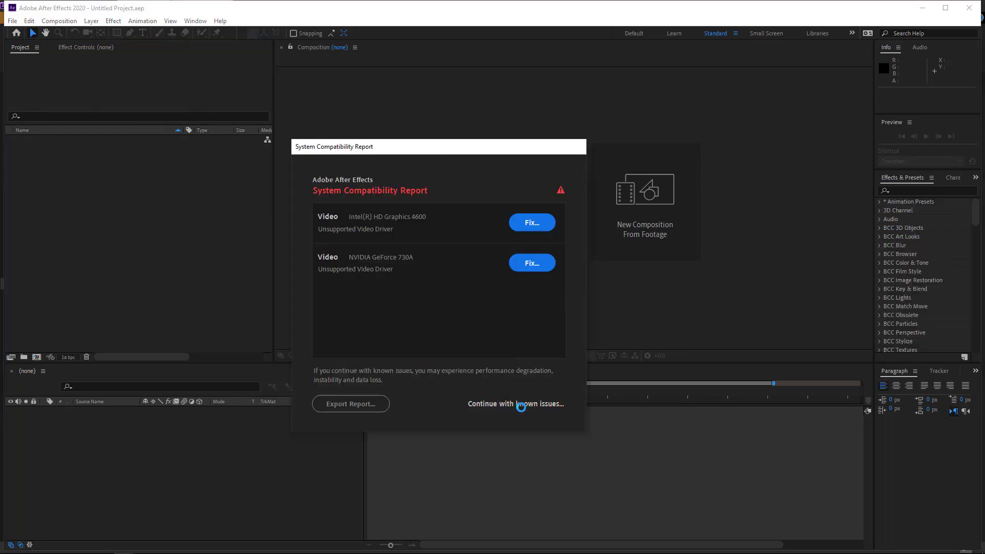
left_click(522, 406)
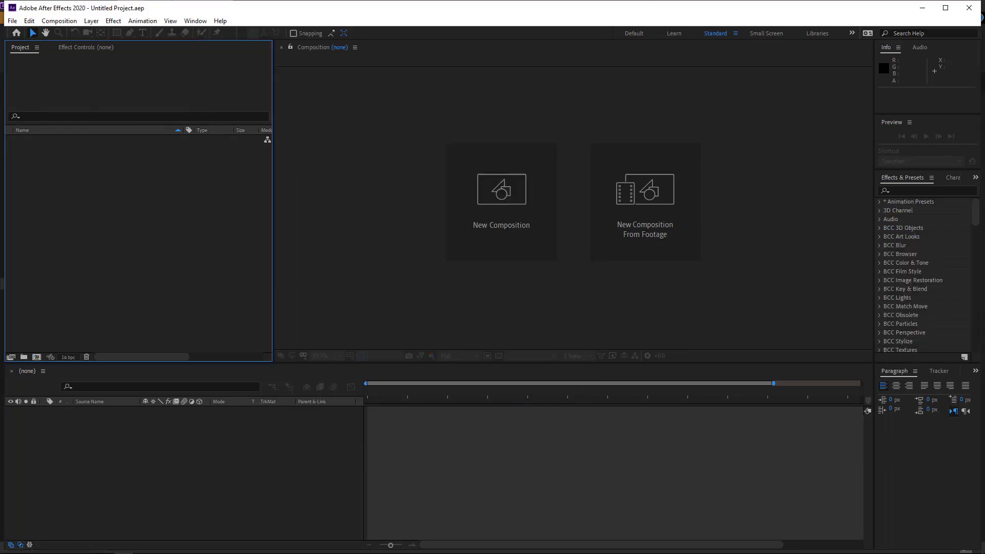
mouse_move(69, 547)
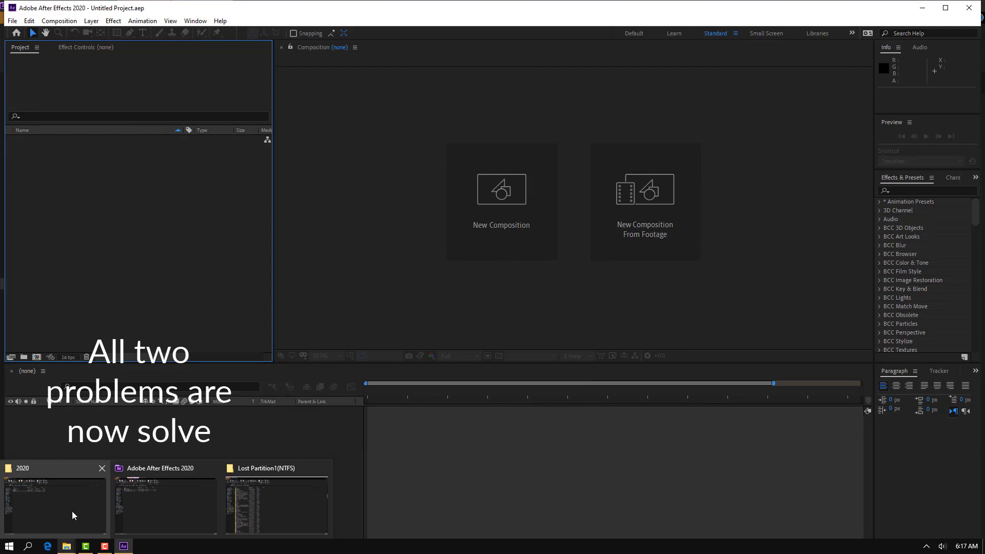
left_click(53, 488)
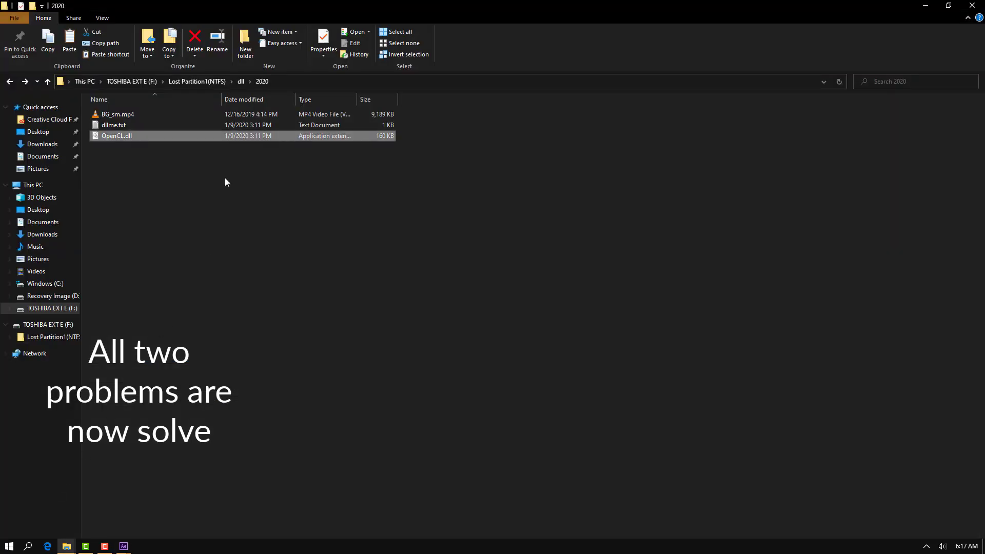
left_click(135, 114)
left_click_drag(157, 115, 123, 247)
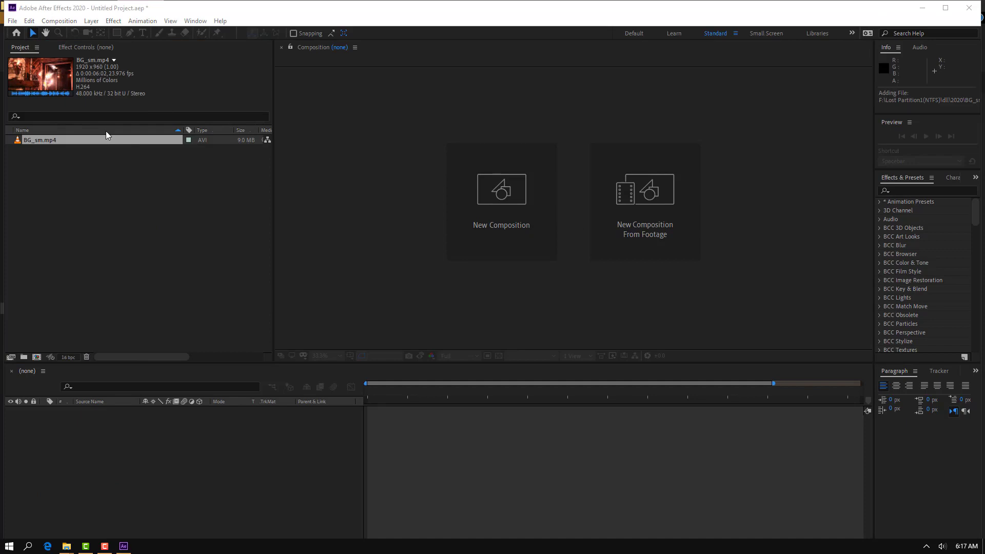
- Make a BG_sm.mp4 composition, add Adjustment Layer 1, and apply FilmConvert Nitrate to it
left_click_drag(125, 141, 149, 414)
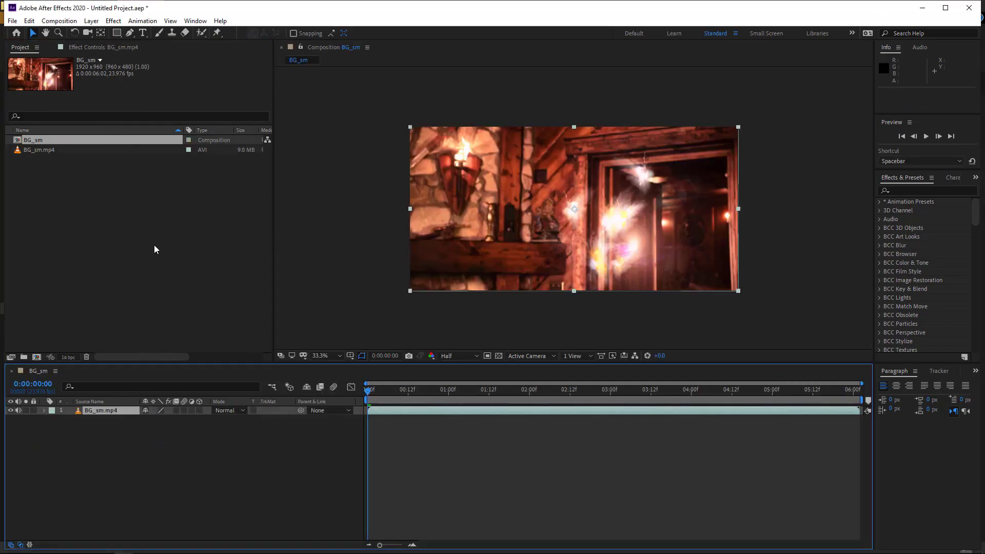
right_click(156, 475)
mouse_move(227, 361)
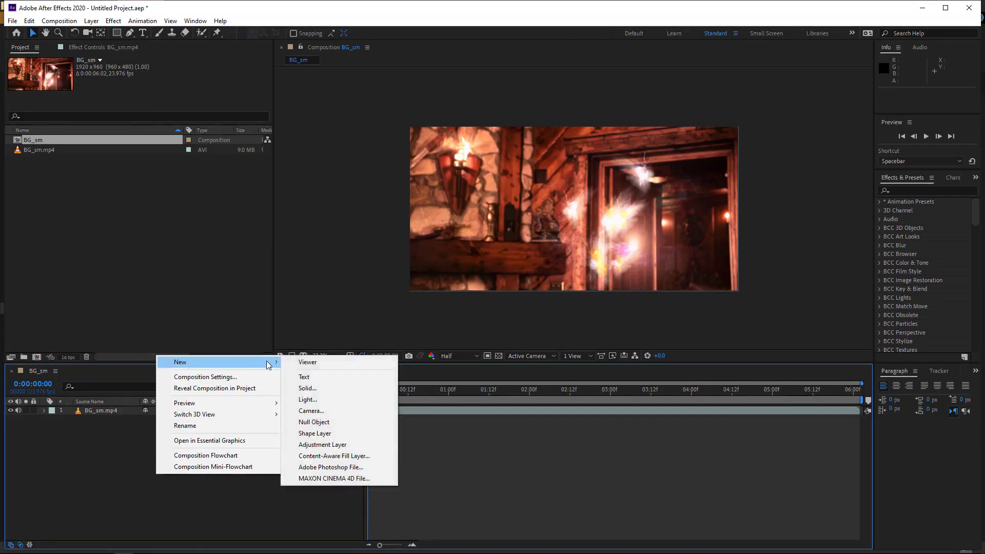
left_click(330, 446)
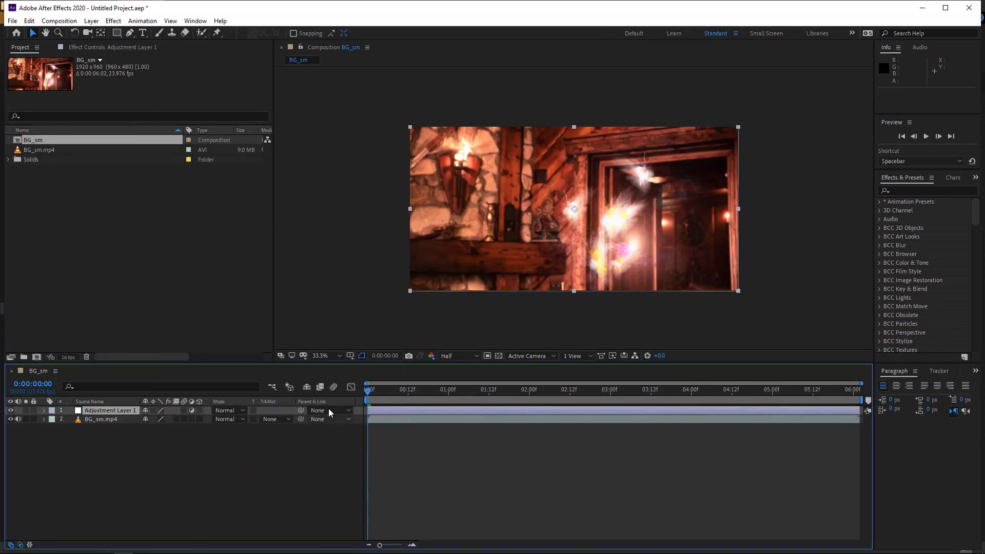
left_click(110, 16)
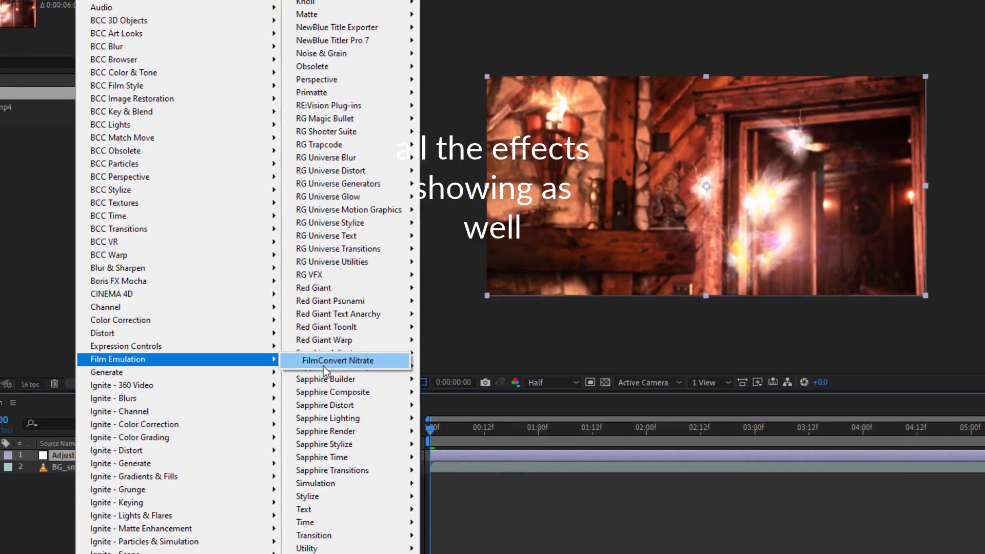
left_click(323, 364)
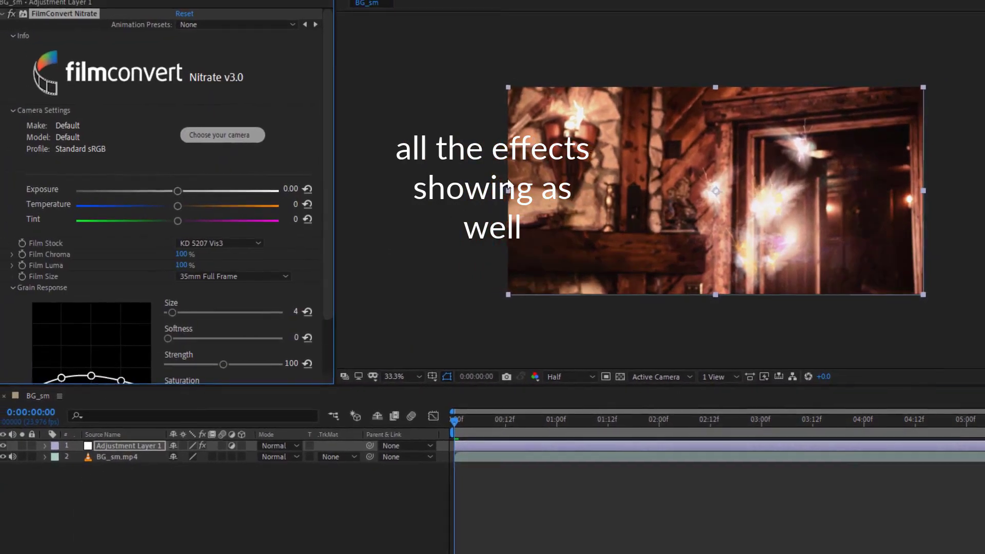